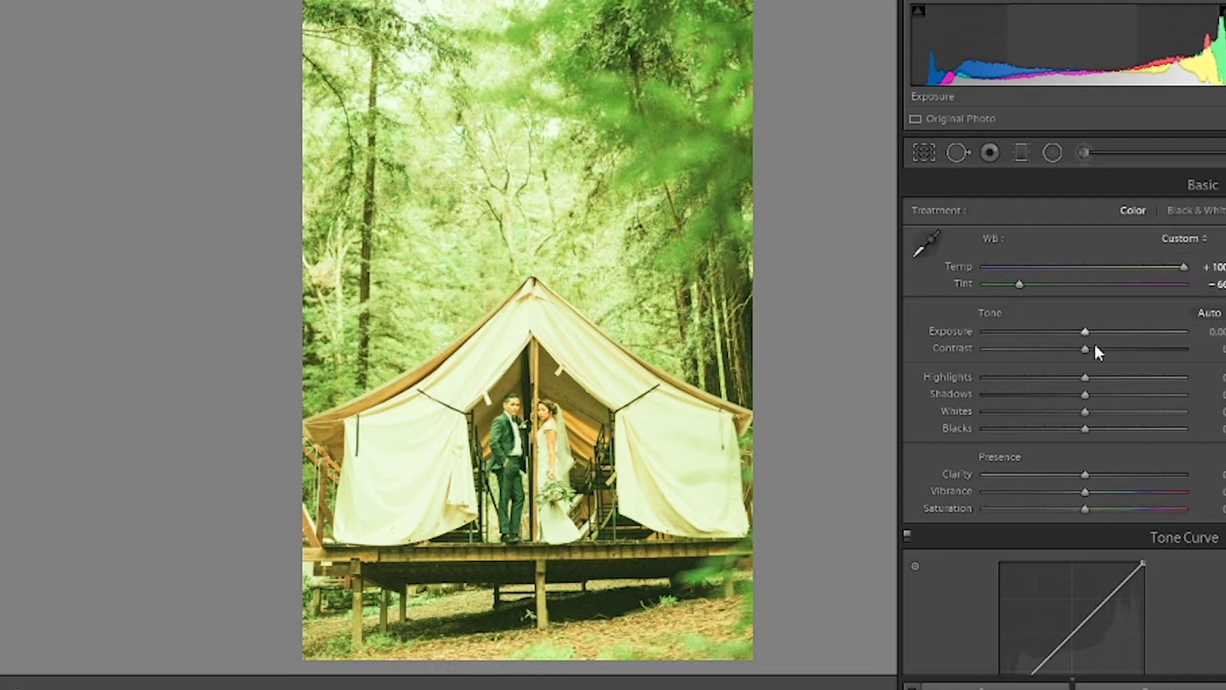
- Set the photo's white balance Tint to −68, Exposure to +0.61 and Contrast to −15
left_click_drag(1017, 286, 1014, 290)
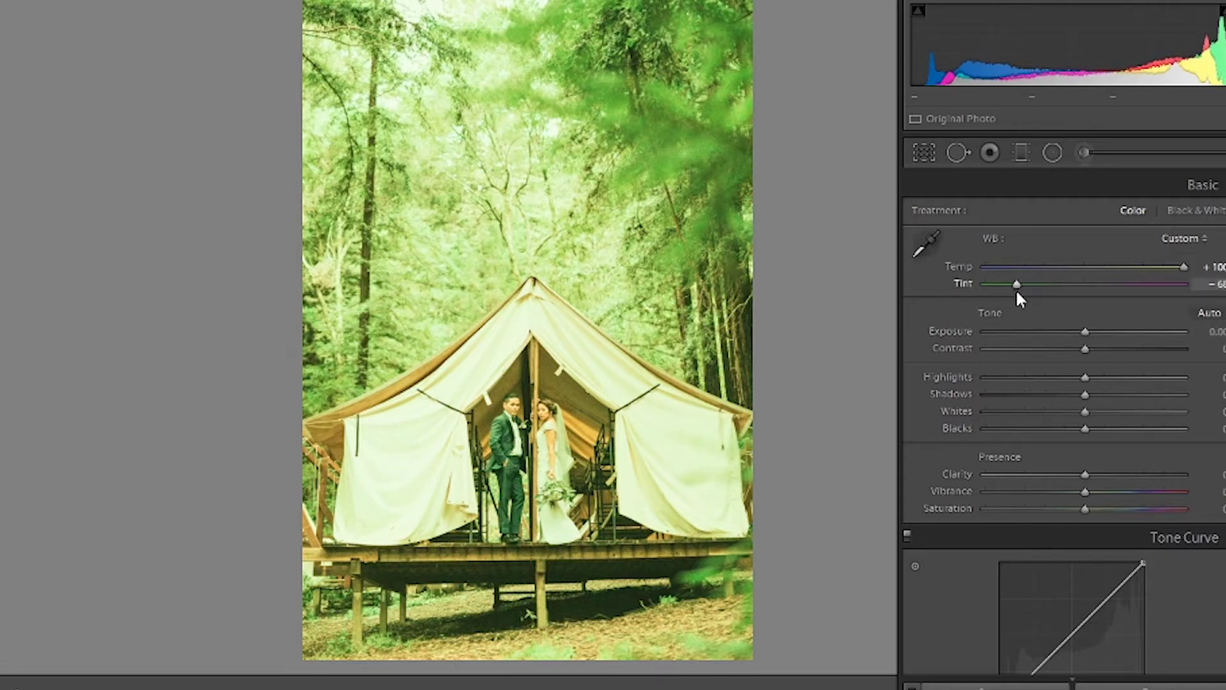
left_click_drag(1085, 333, 1101, 347)
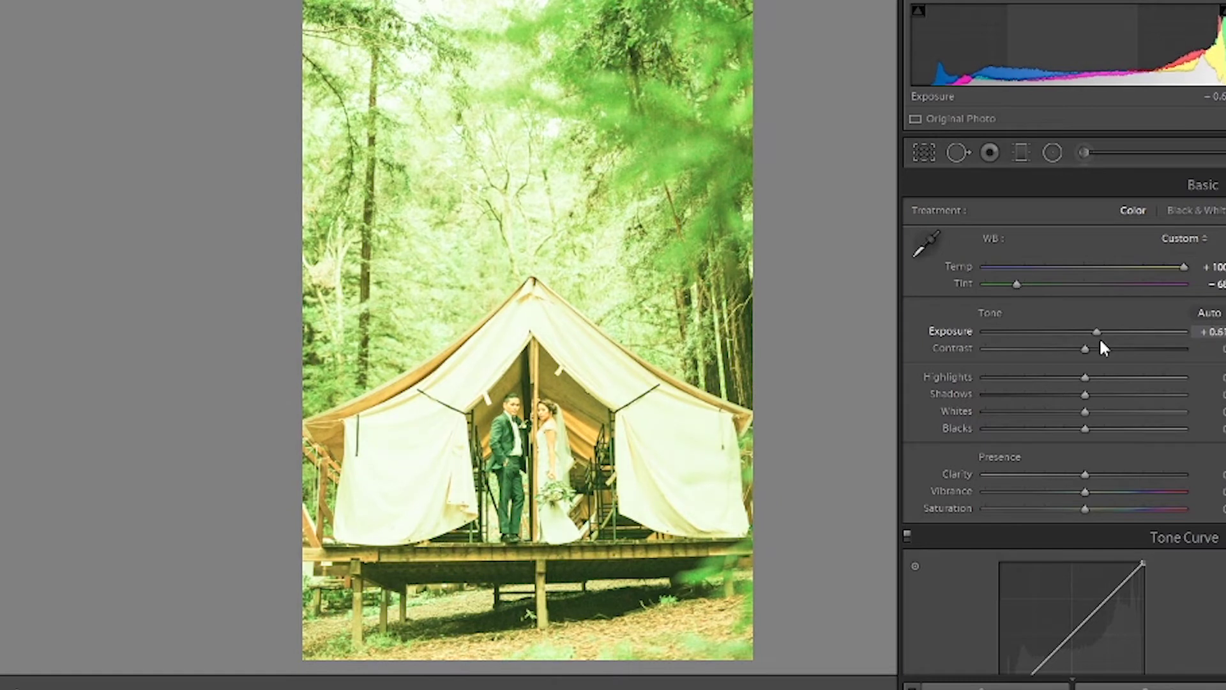
left_click_drag(1086, 346, 1068, 346)
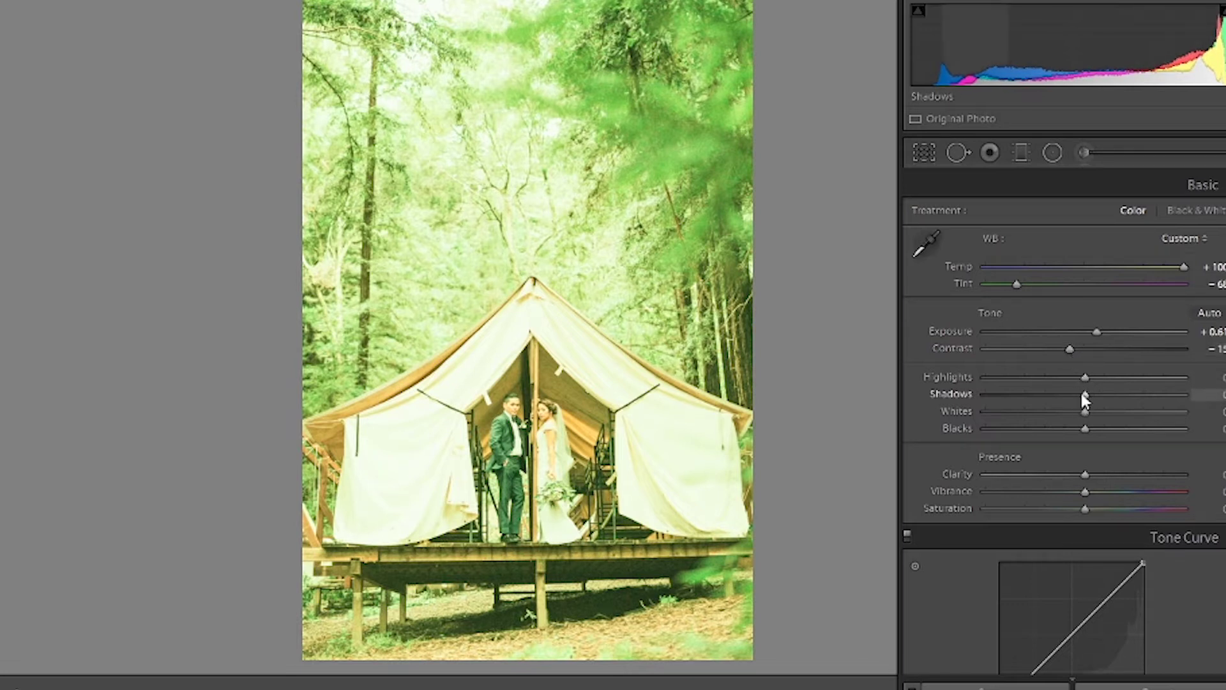
- Set Highlights to −68, Shadows to +5, Whites to −65 and Blacks to −46
left_click_drag(1085, 377, 1035, 384)
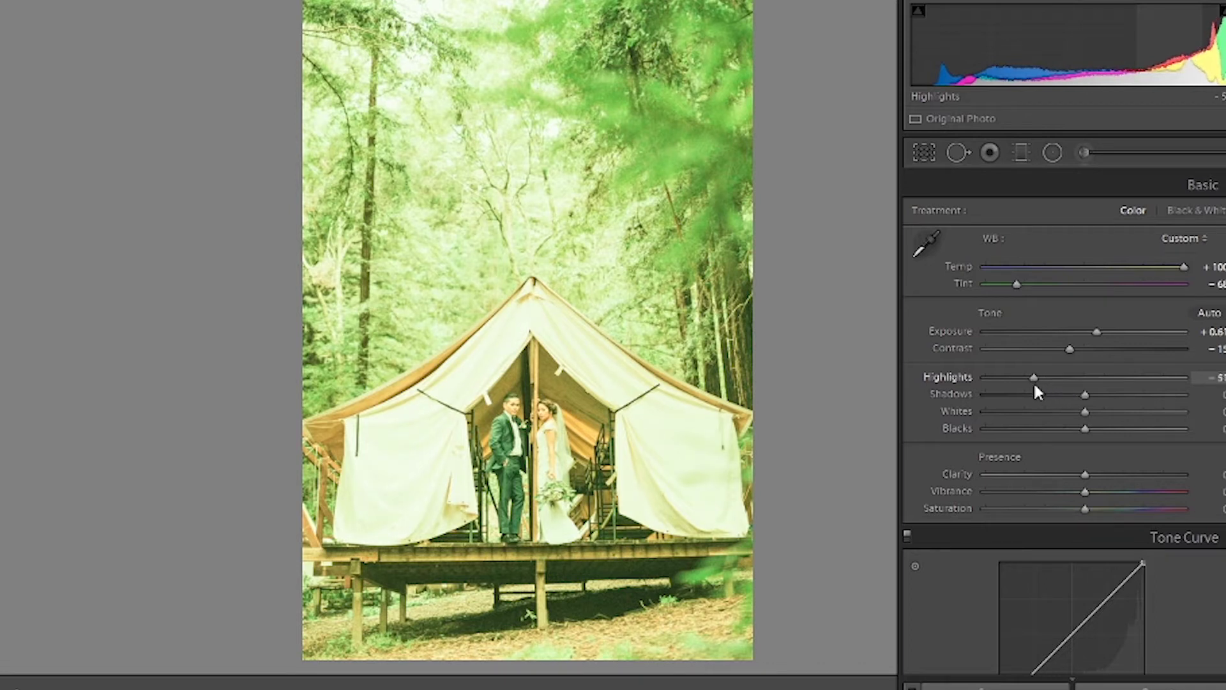
left_click_drag(1019, 387, 1094, 411)
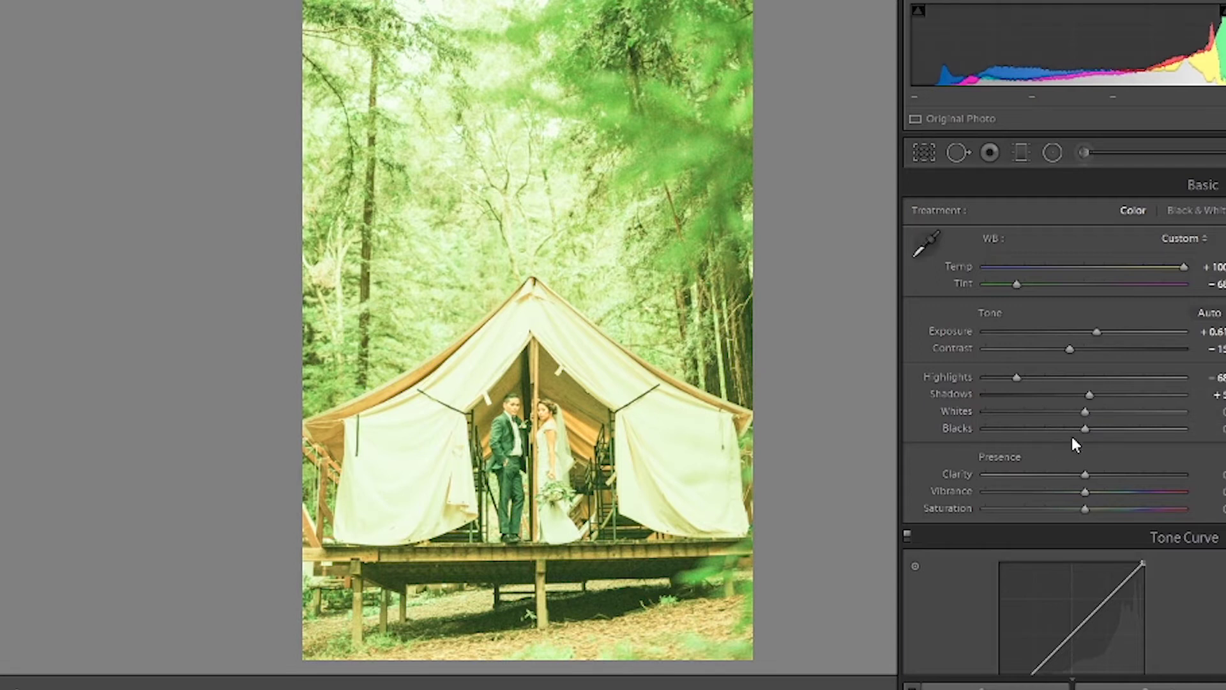
left_click_drag(1085, 412, 890, 410)
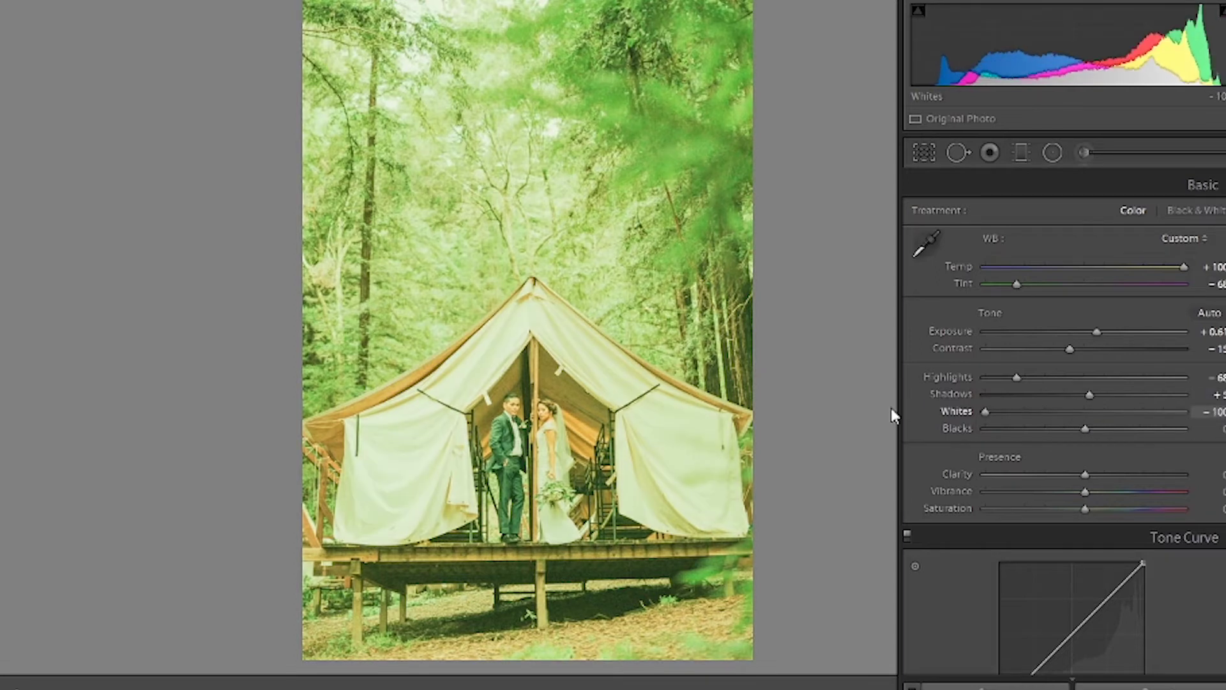
left_click_drag(1086, 430, 1020, 415)
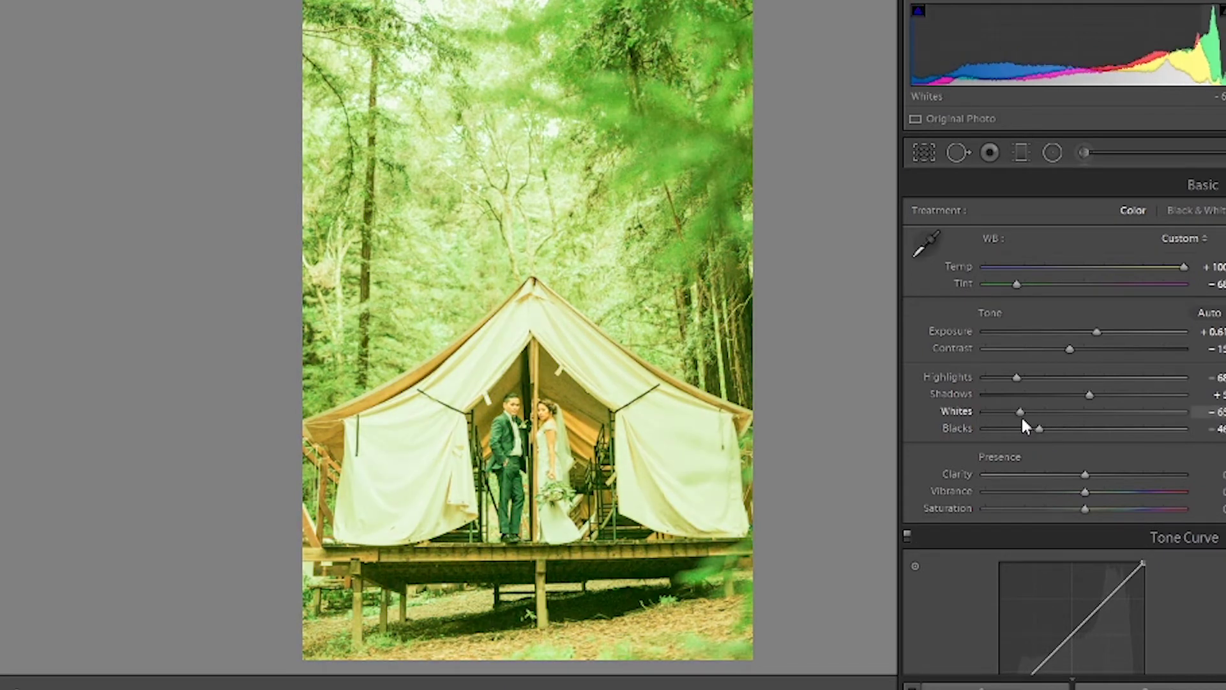
- Reduce the photo's Vibrance to −33 and overall Saturation to −21
scroll(1064, 416, "down", 3)
scroll(1063, 415, "down", 3)
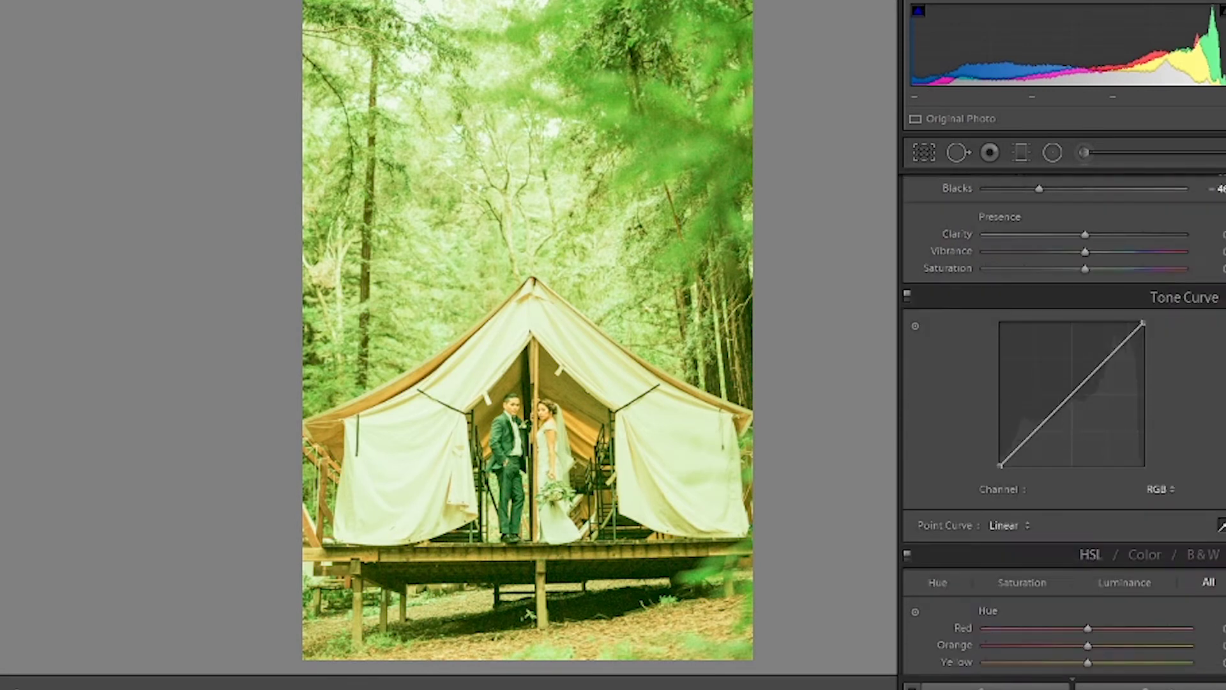
mouse_move(1084, 255)
left_mouse_down()
mouse_move(1035, 262)
mouse_move(1081, 274)
mouse_move(1070, 275)
left_mouse_up()
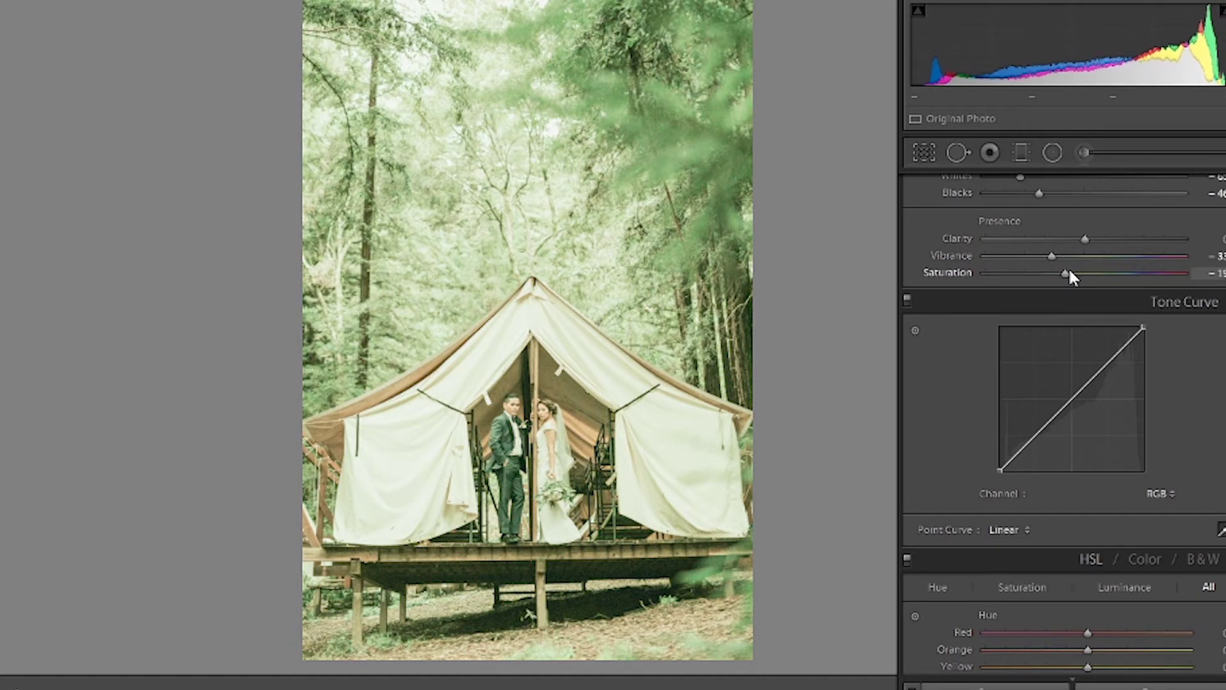
- Add two points to the RGB tone curve, and shape the Blue channel curve with a slightly lowered shadow point and a slightly raised highlight point
left_click_drag(1035, 436, 1087, 386)
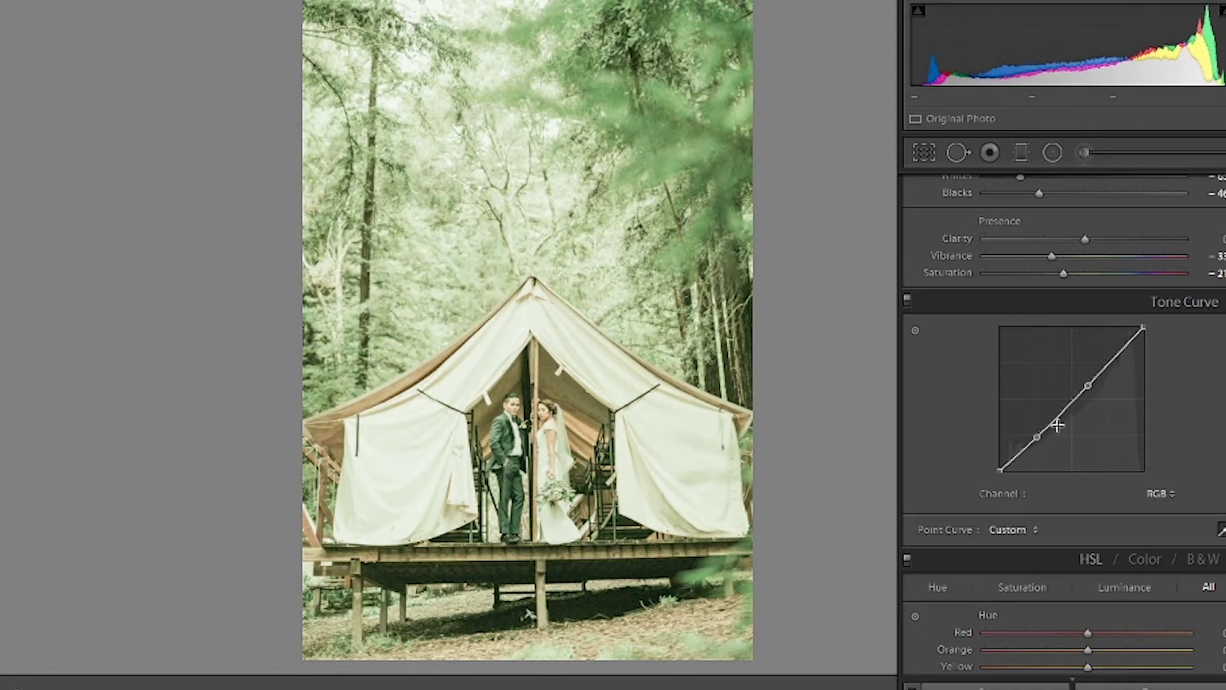
left_click(1159, 494)
left_click(1128, 576)
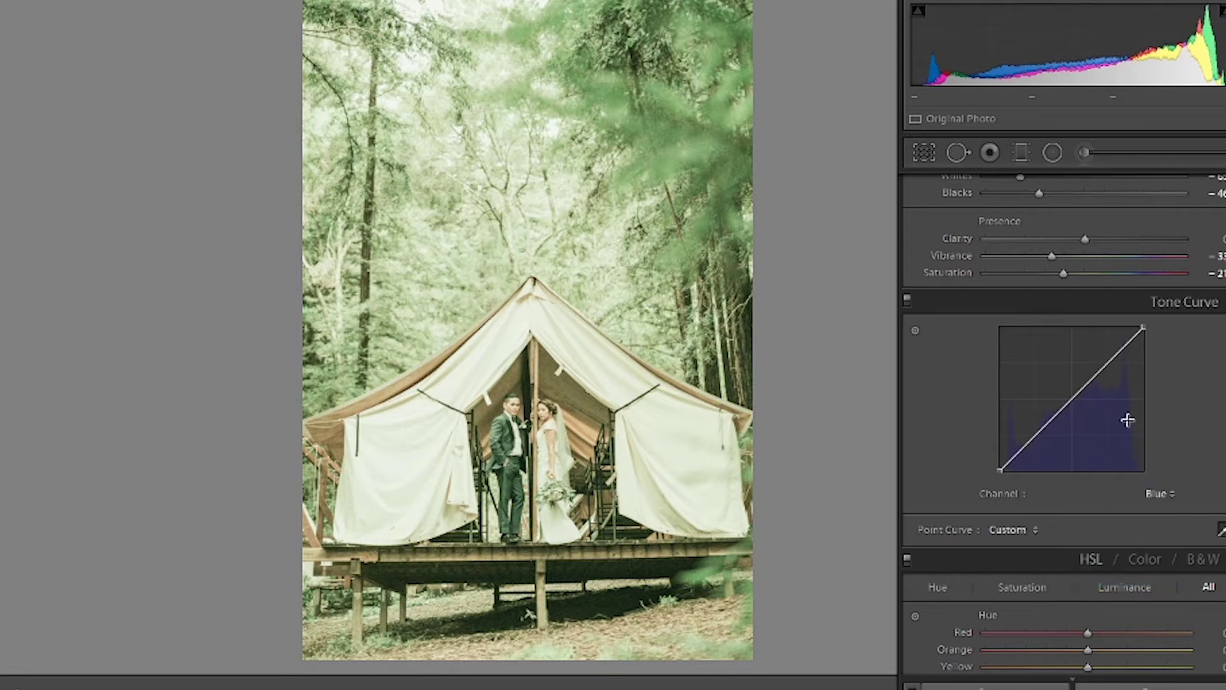
left_click_drag(1094, 387, 1095, 360)
left_click_drag(1026, 437, 1029, 448)
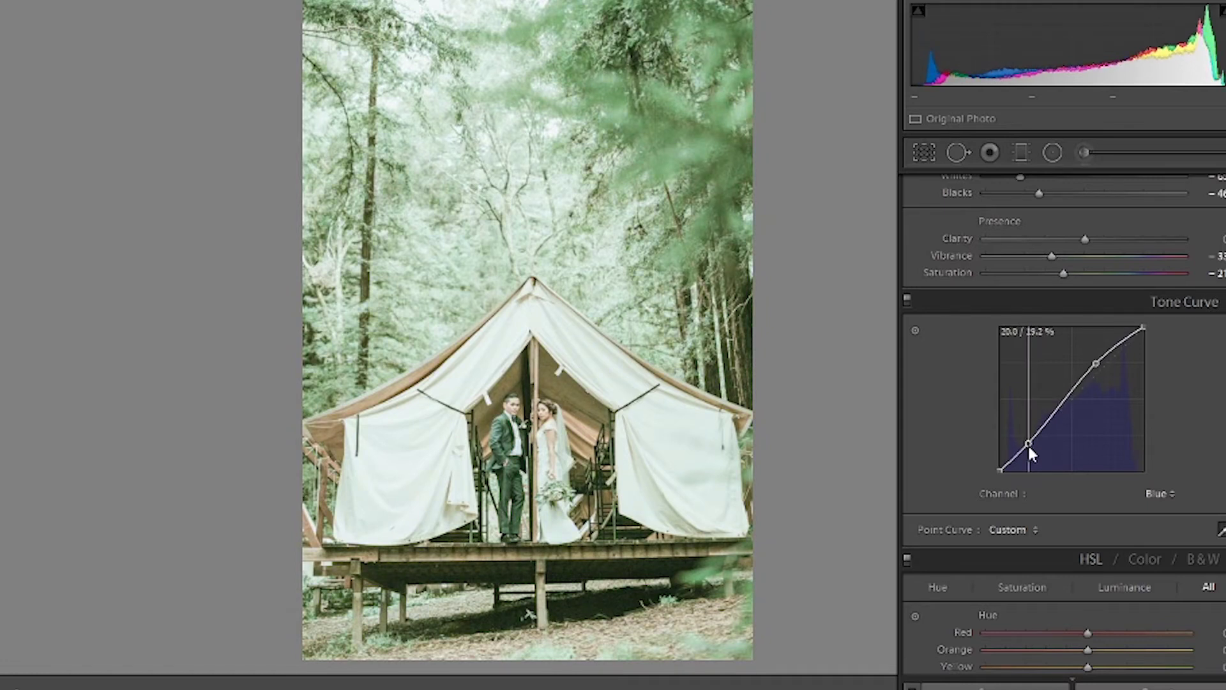
left_click_drag(1100, 367, 1103, 363)
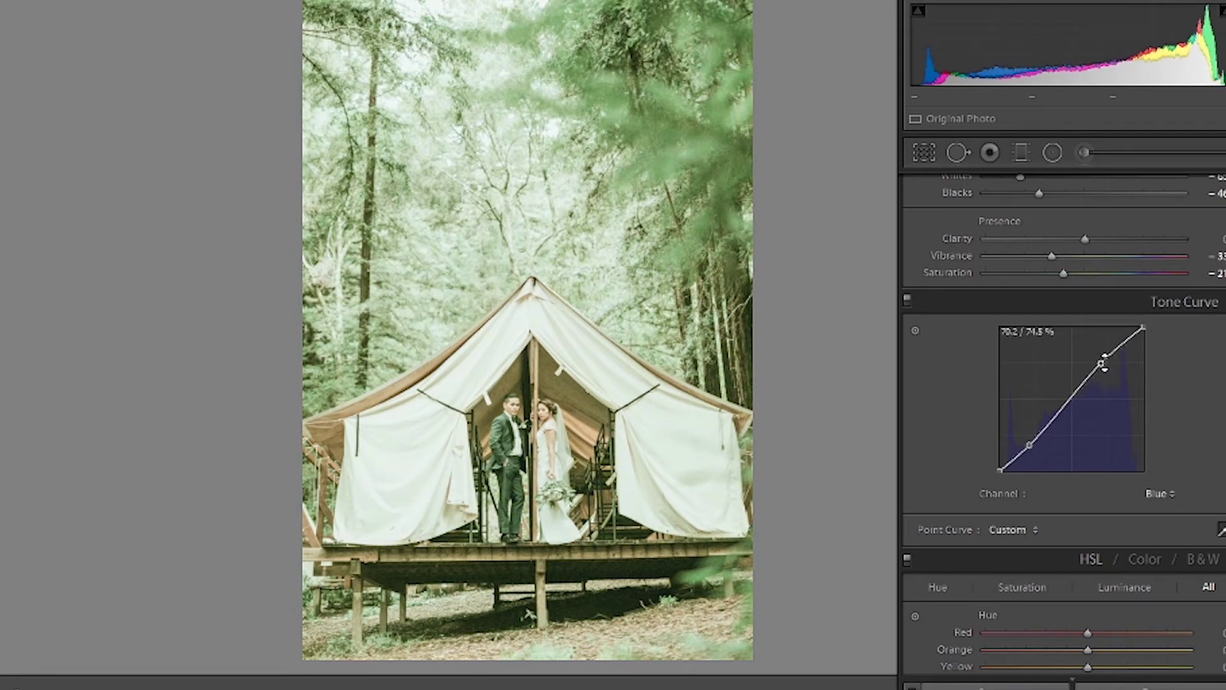
left_click_drag(1102, 363, 1103, 370)
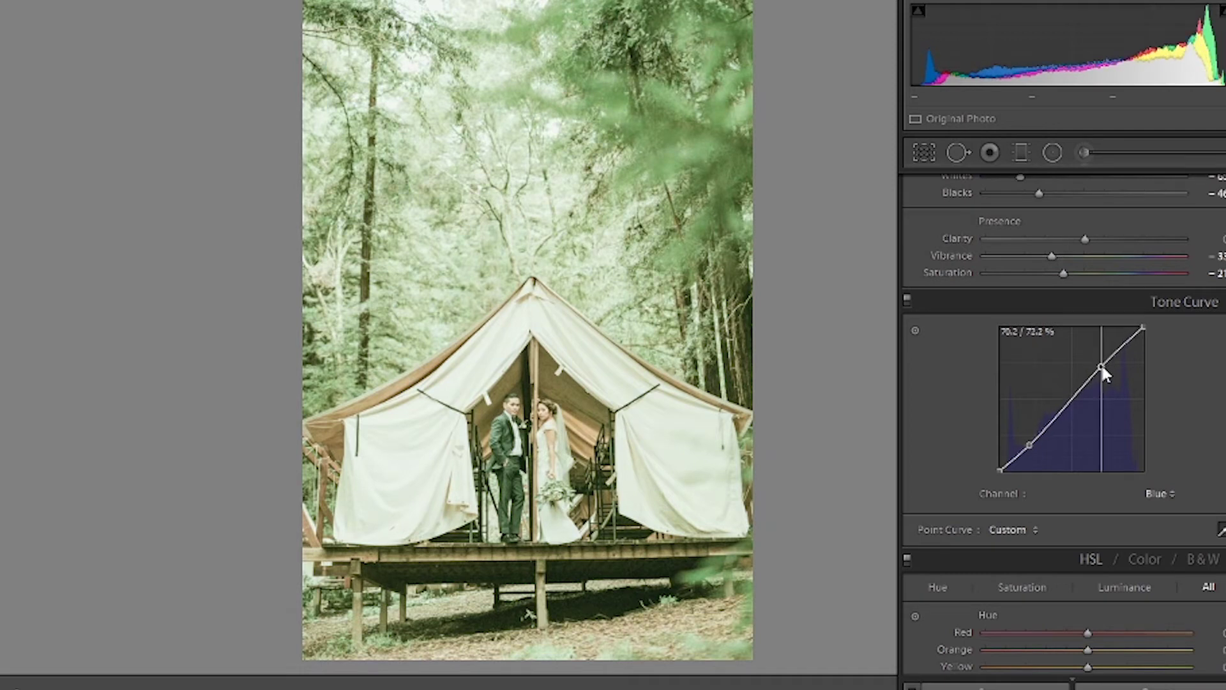
left_click_drag(1103, 369, 1111, 359)
- Adjust the HSL hues: Red slightly up, Orange +22, Yellow −40, Green −100, Aqua +11 and Blue −4
scroll(1064, 421, "down", 15)
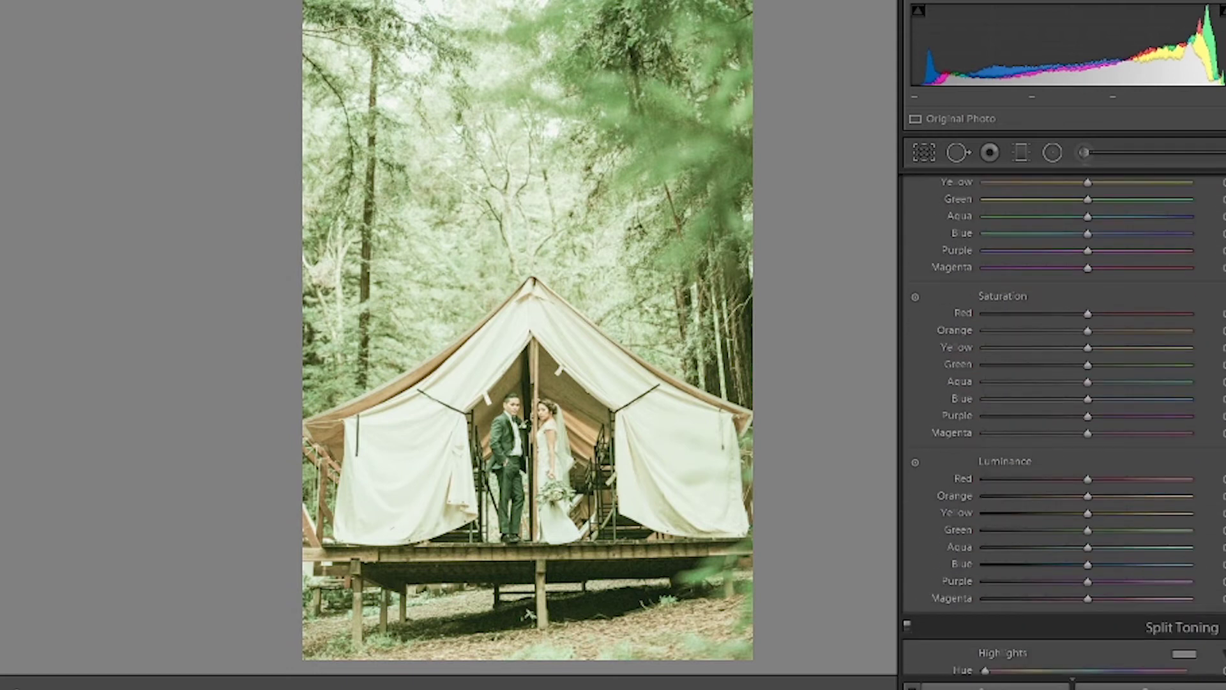
scroll(1064, 421, "up", 5)
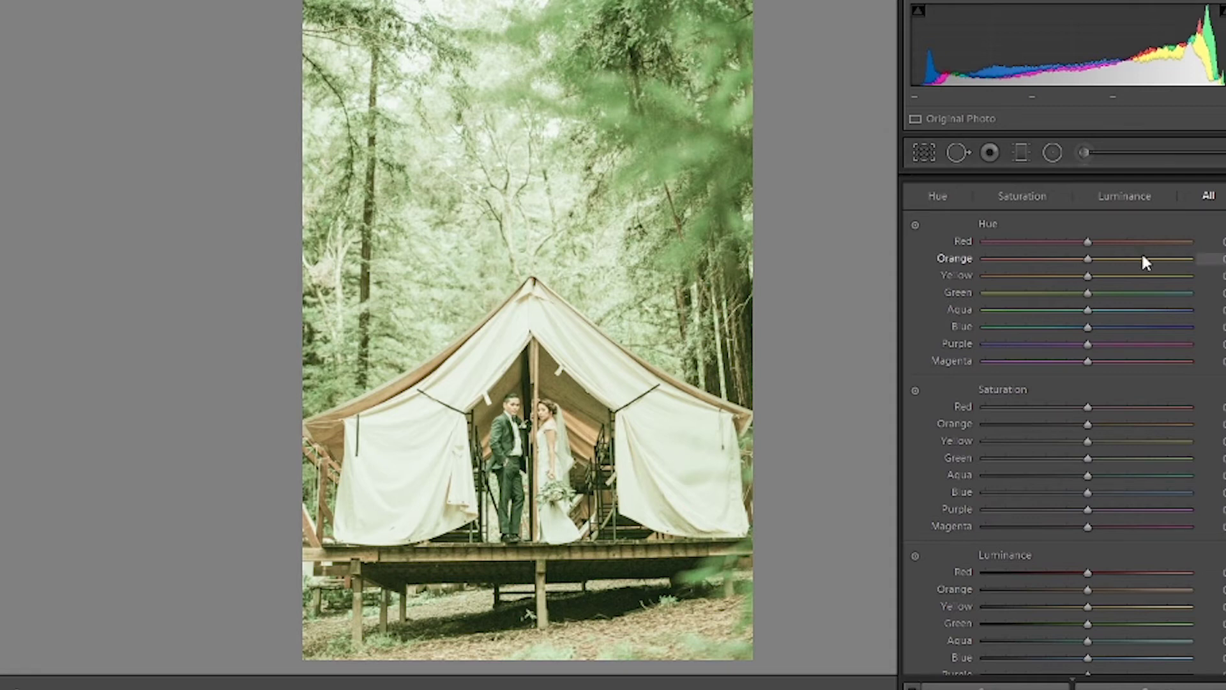
left_click_drag(1087, 240, 1091, 240)
left_click_drag(1093, 258, 1103, 258)
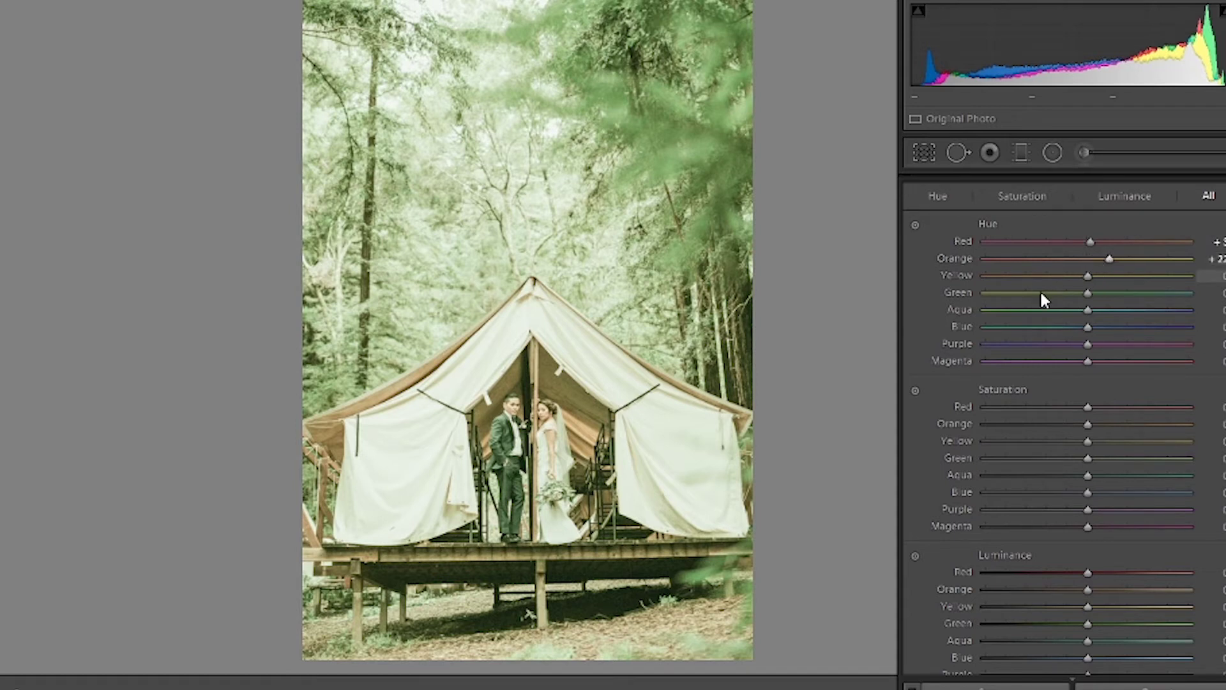
left_click_drag(1086, 276, 895, 309)
mouse_move(1221, 323)
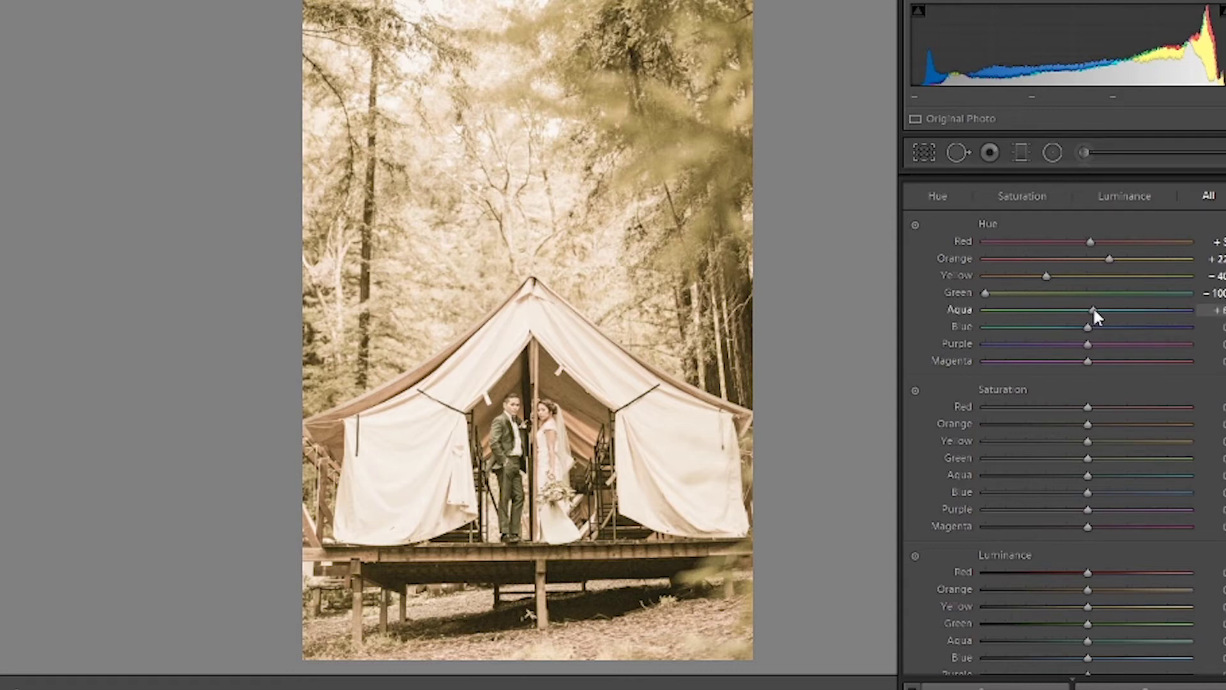
left_click_drag(1094, 310, 1099, 313)
left_click_drag(1087, 329, 1084, 332)
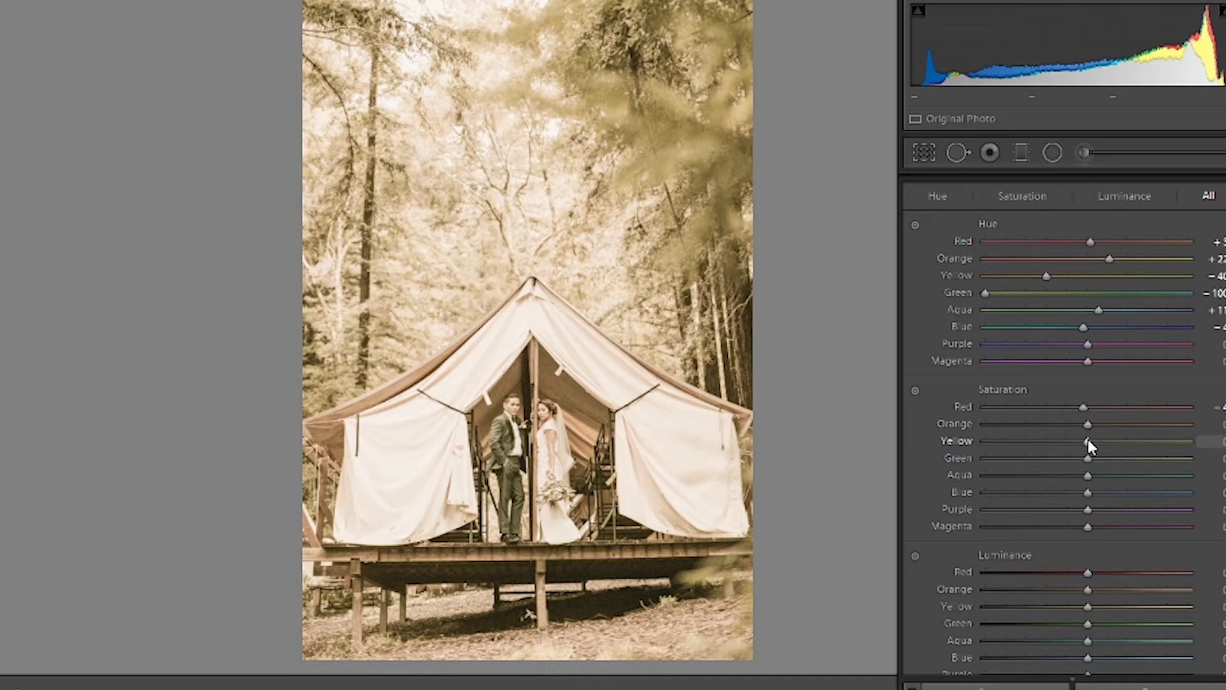
- Set the HSL color saturation to Red −4, Yellow +15, Green −100, Aqua −24 and Blue −20
left_click_drag(1094, 444, 1102, 444)
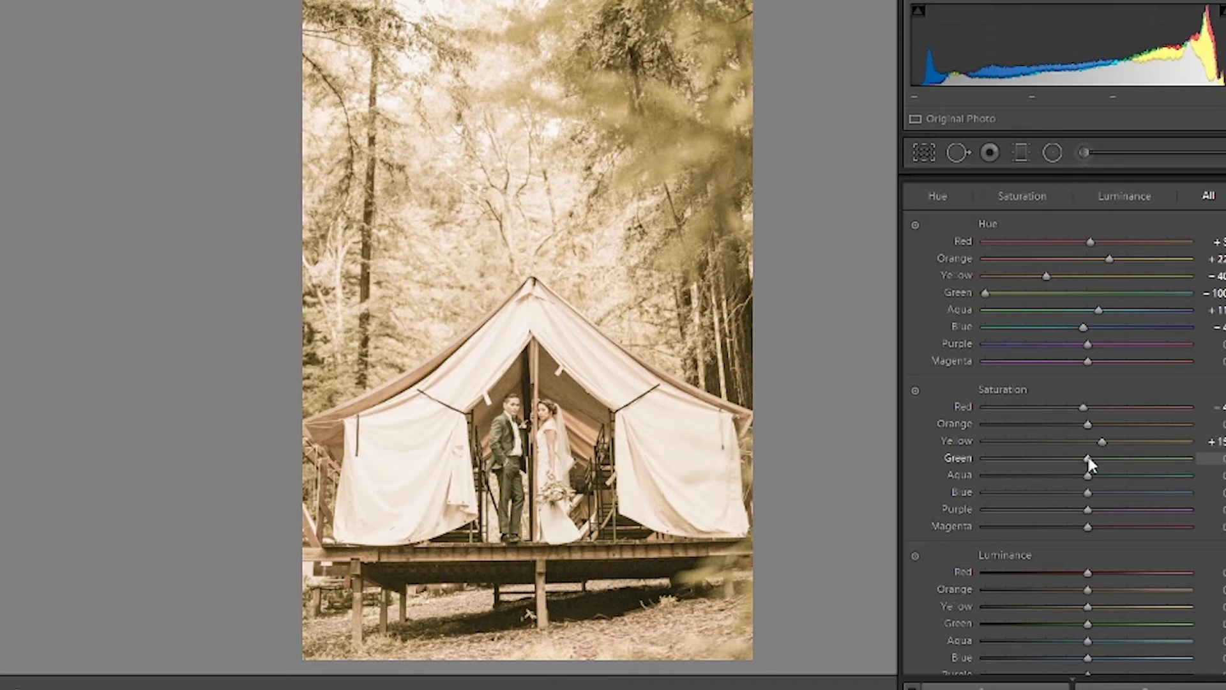
left_click_drag(1080, 454, 876, 456)
mouse_move(1224, 407)
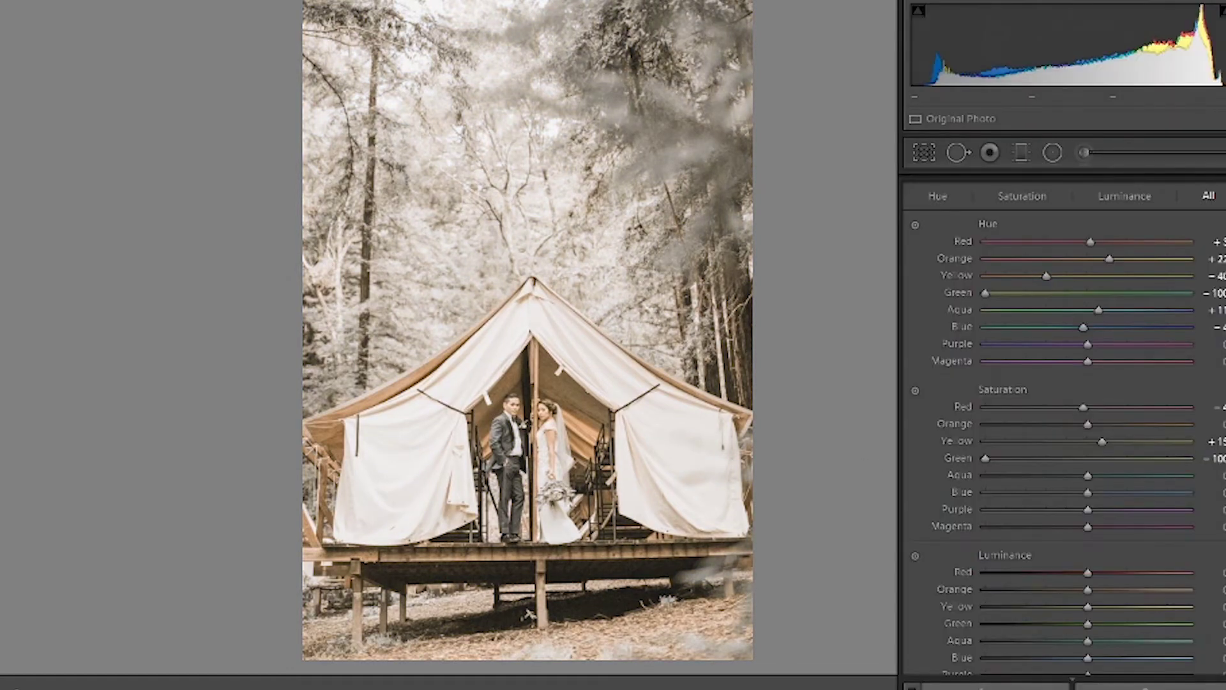
left_click_drag(1082, 478, 1077, 478)
left_click_drag(1068, 482, 1066, 483)
left_click_drag(1083, 492, 1062, 494)
- Set the HSL luminance to Red +7, Orange +7, Yellow −15, Green +100, Aqua +11 and Blue −10
scroll(1064, 425, "down", 3)
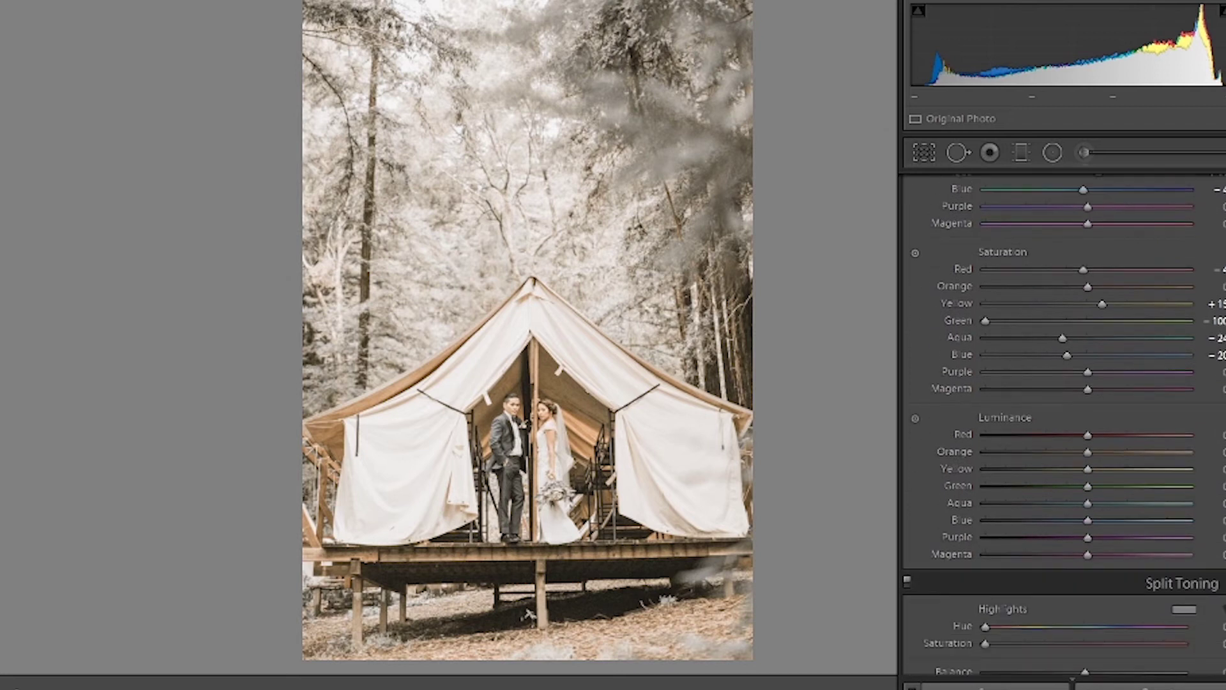
scroll(1064, 425, "down", 2)
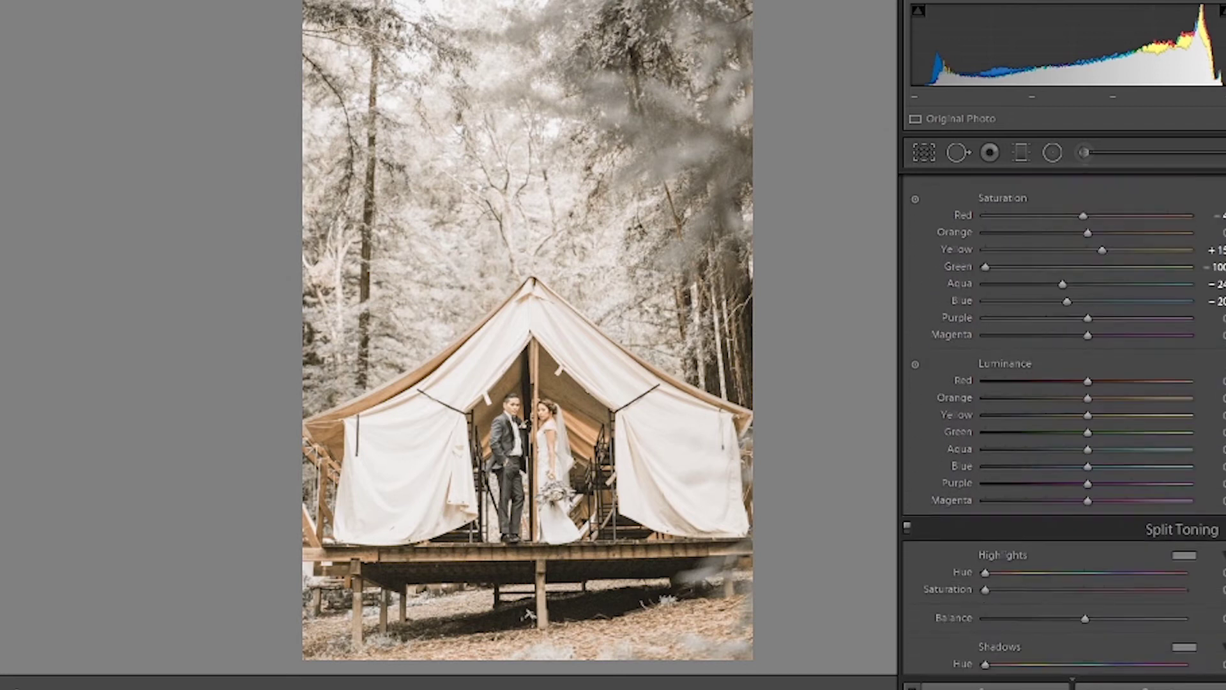
scroll(1064, 426, "down", 1)
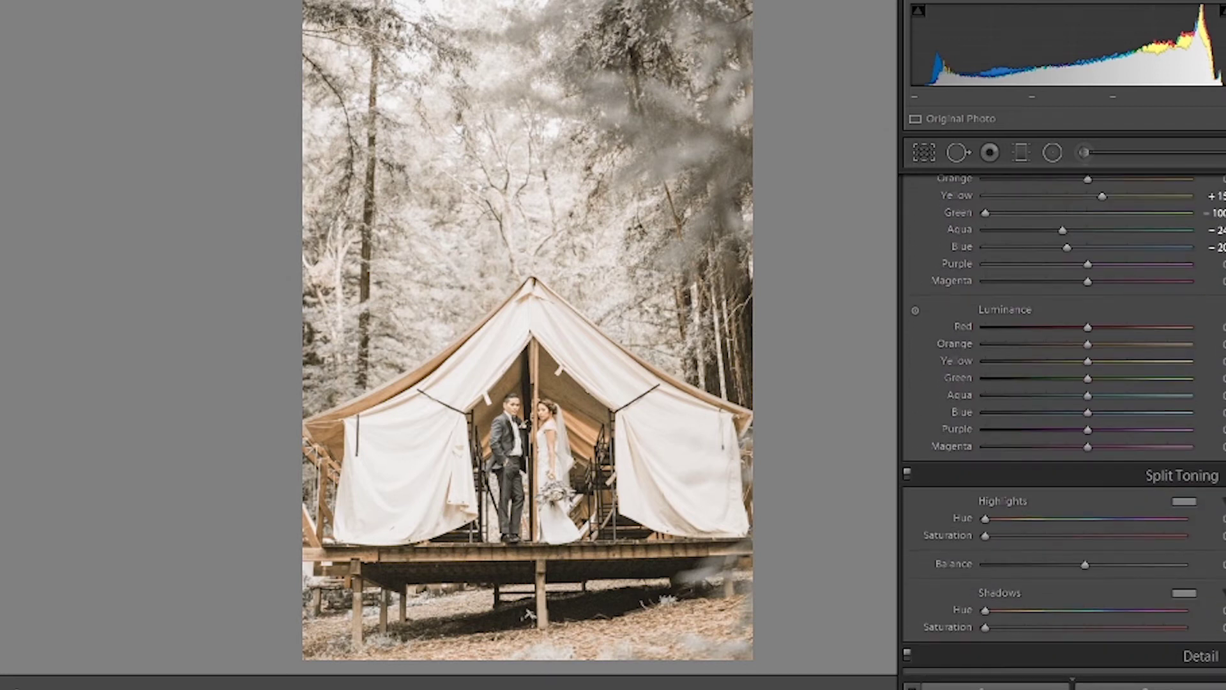
left_click_drag(1090, 328, 1094, 329)
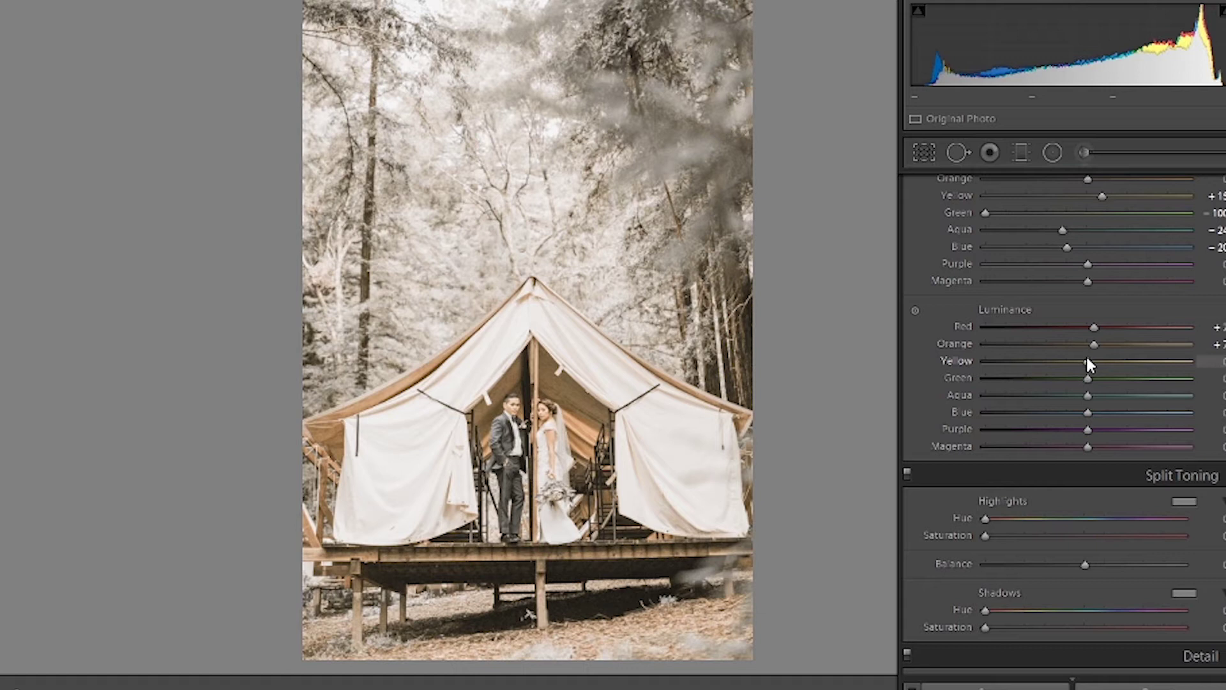
left_click_drag(1087, 361, 1076, 368)
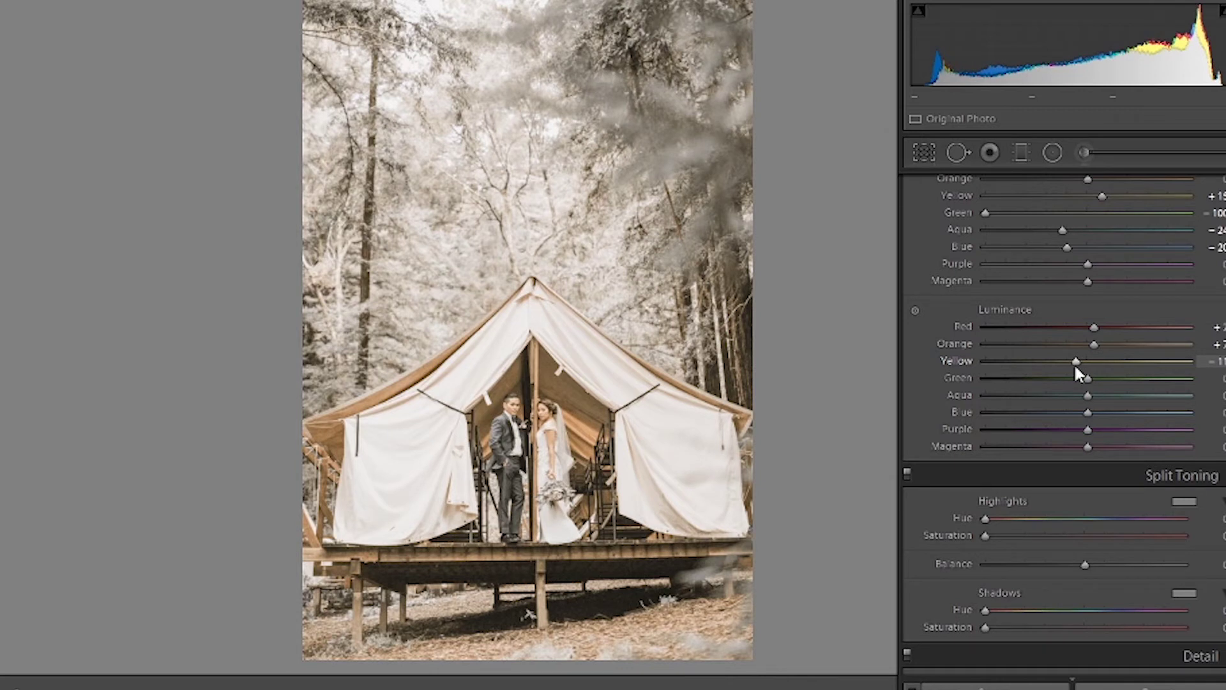
left_click_drag(1078, 358, 1190, 377)
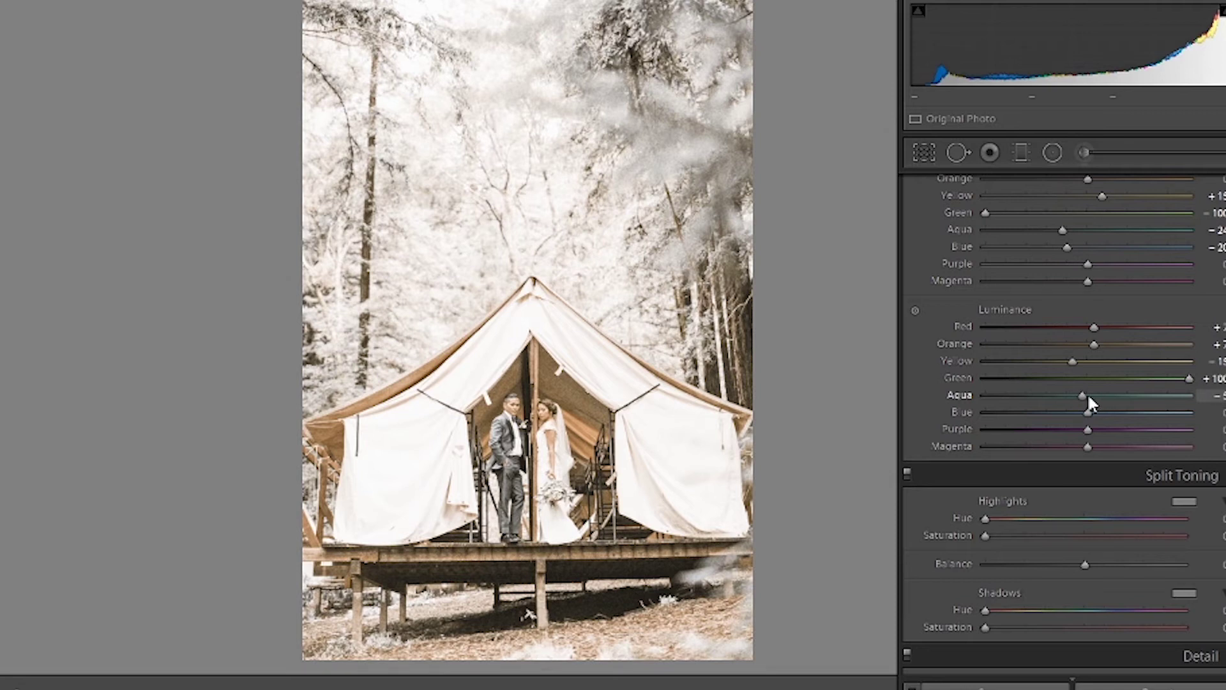
left_click_drag(1089, 397, 1105, 396)
left_click_drag(1087, 411, 1077, 413)
- Tint the highlights blue with Split Toning, using hue 233 and saturation about 33
scroll(1063, 421, "down", 5)
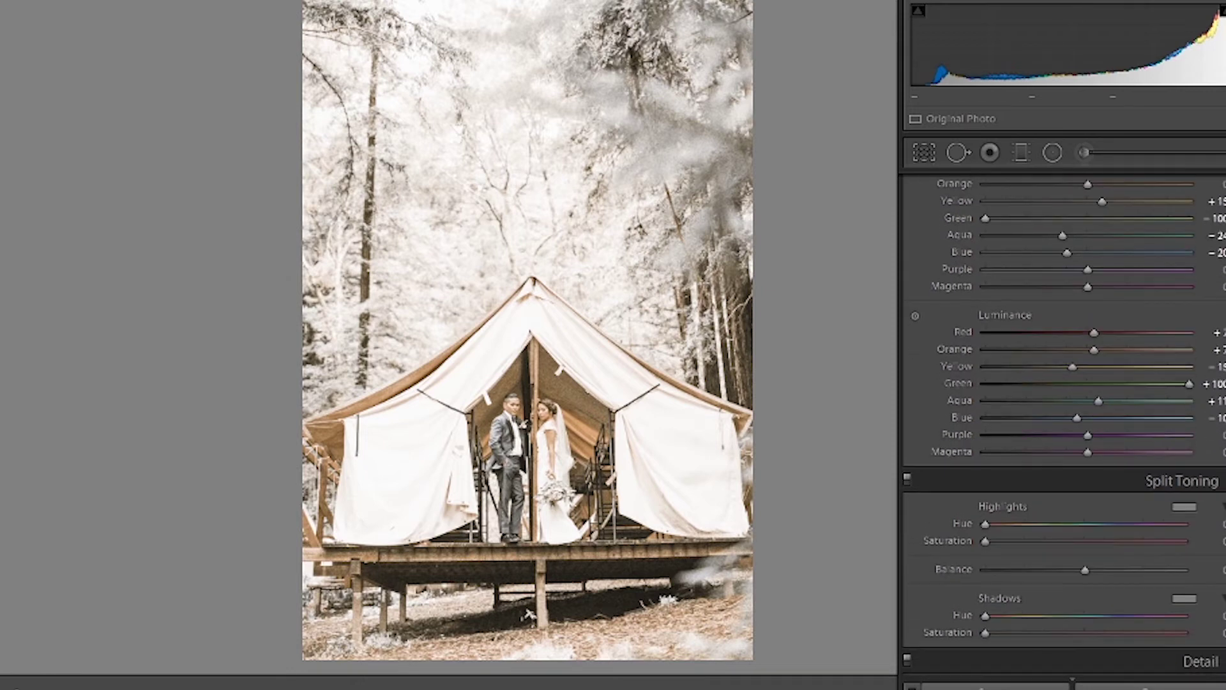
scroll(1063, 422, "down", 4)
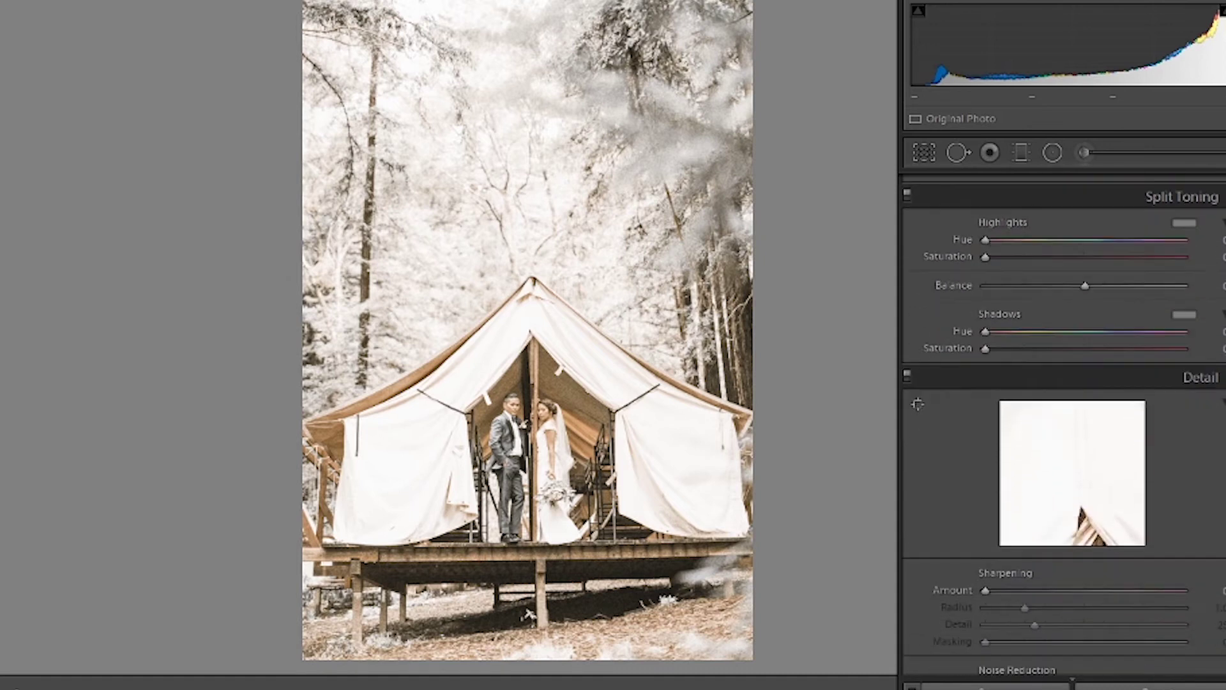
scroll(1064, 421, "up", 1)
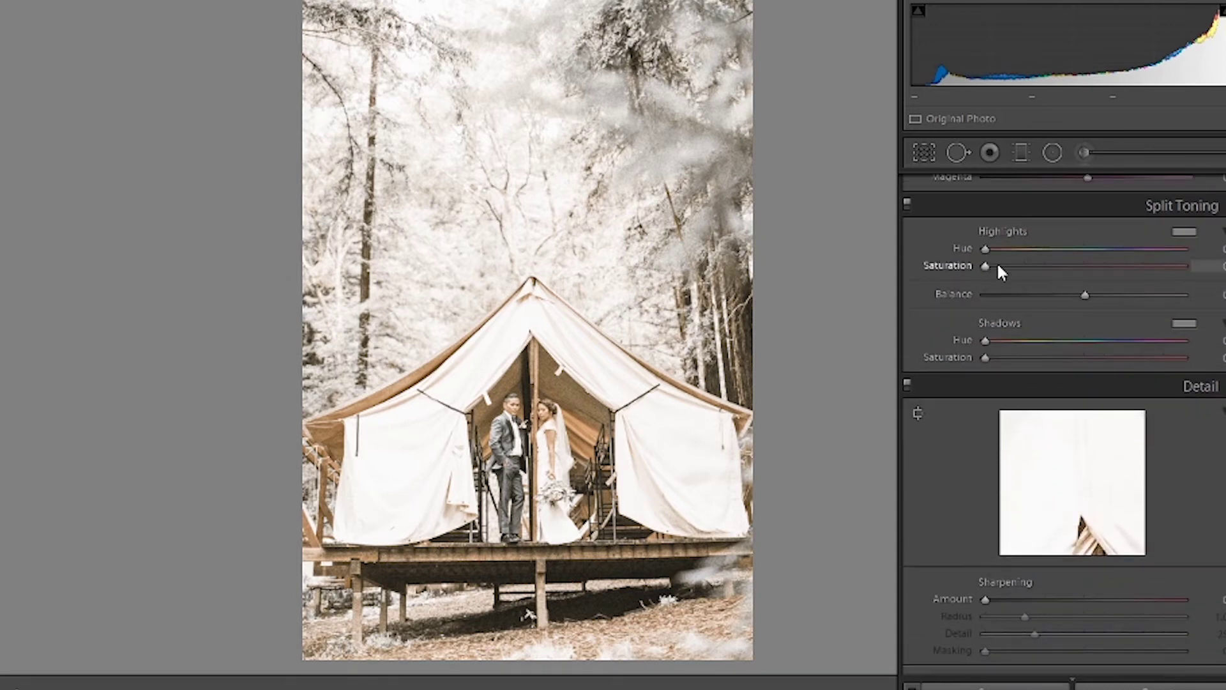
left_click_drag(986, 267, 1117, 276)
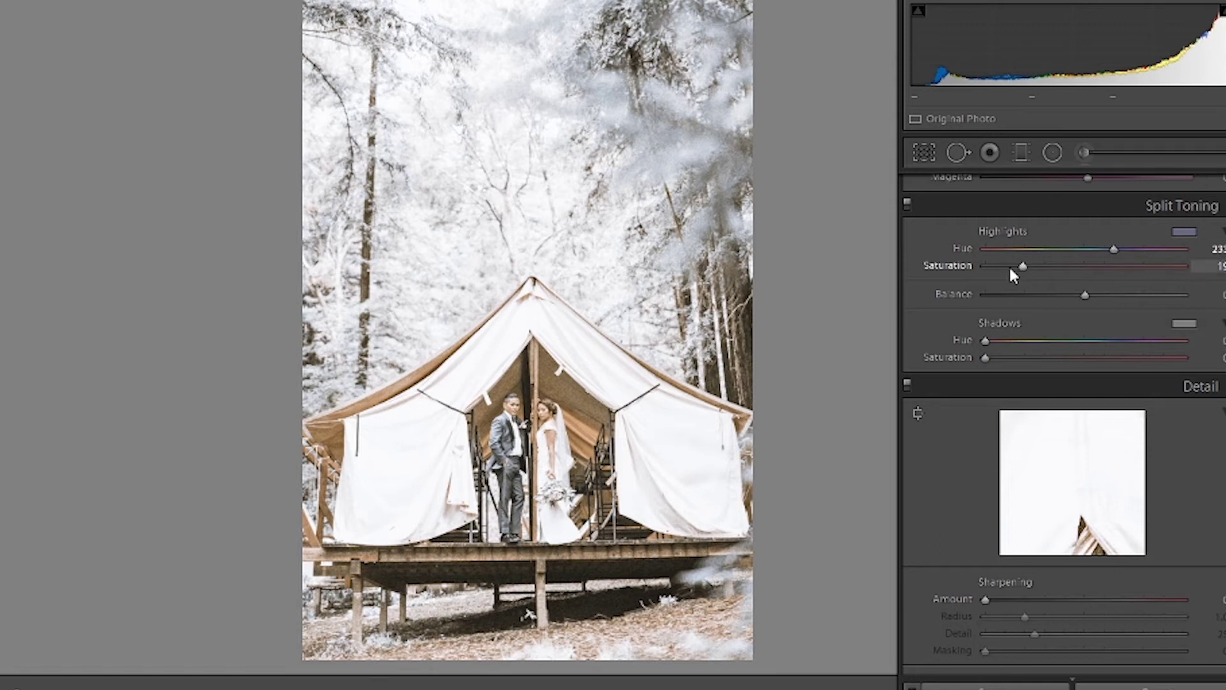
left_click_drag(1025, 268, 1053, 276)
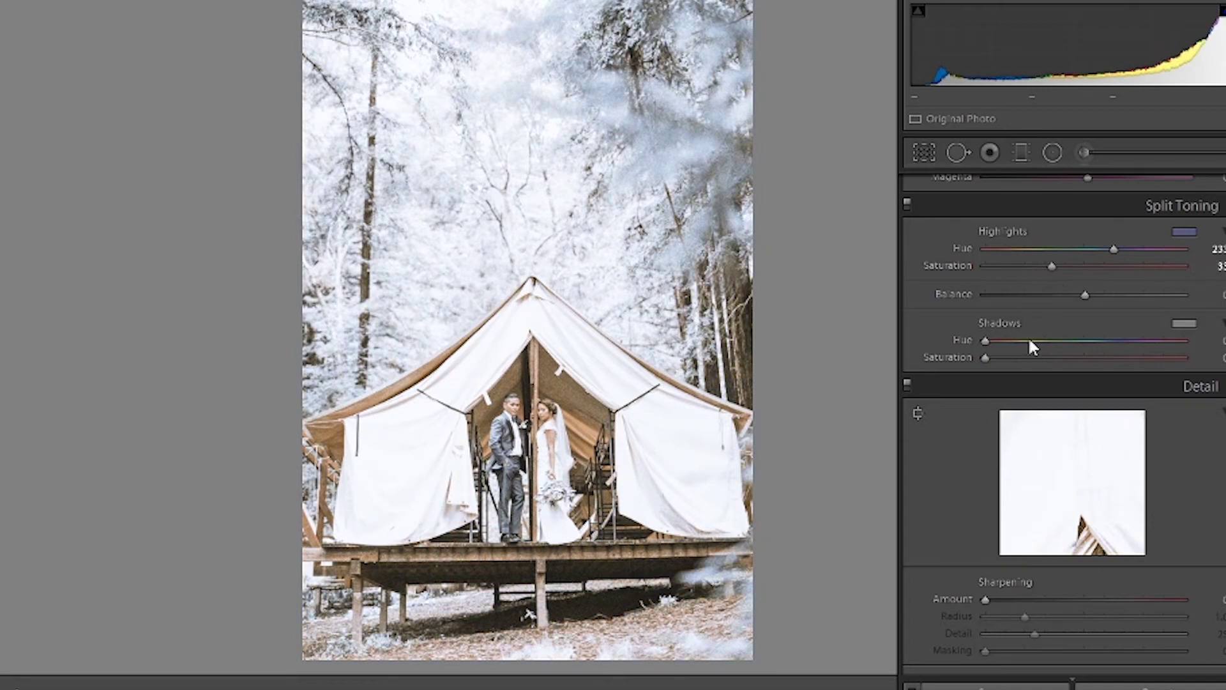
- Tint the Split Toning shadows yellow with hue 55 and saturation 71, and set Balance to +100
left_click_drag(987, 340, 1020, 344)
left_click_drag(986, 357, 1073, 359)
left_click_drag(1084, 295, 1183, 296)
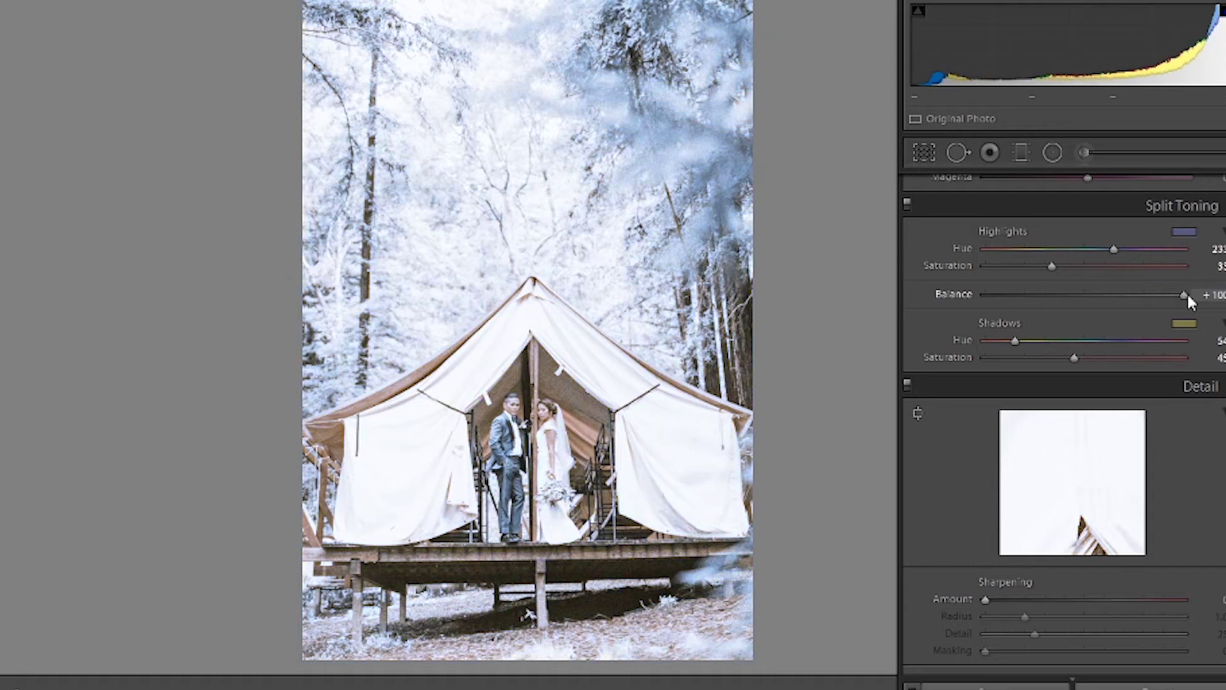
left_click_drag(1015, 342, 1125, 362)
mouse_move(1013, 339)
left_mouse_down()
mouse_move(1002, 340)
mouse_move(1016, 339)
left_mouse_up()
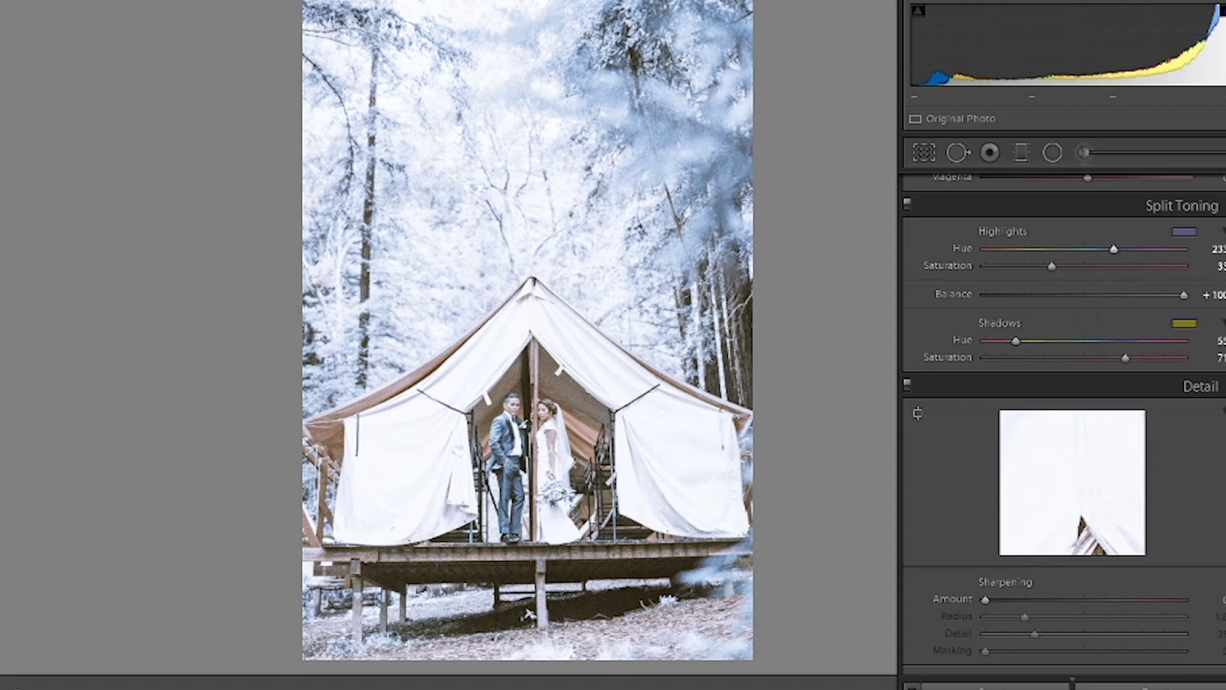
- In Camera Calibration, set the Red Primary hue to about +44 and adjust the Red Primary saturation and Blue Primary hue
scroll(1119, 249, "down", 5)
scroll(1063, 416, "down", 10)
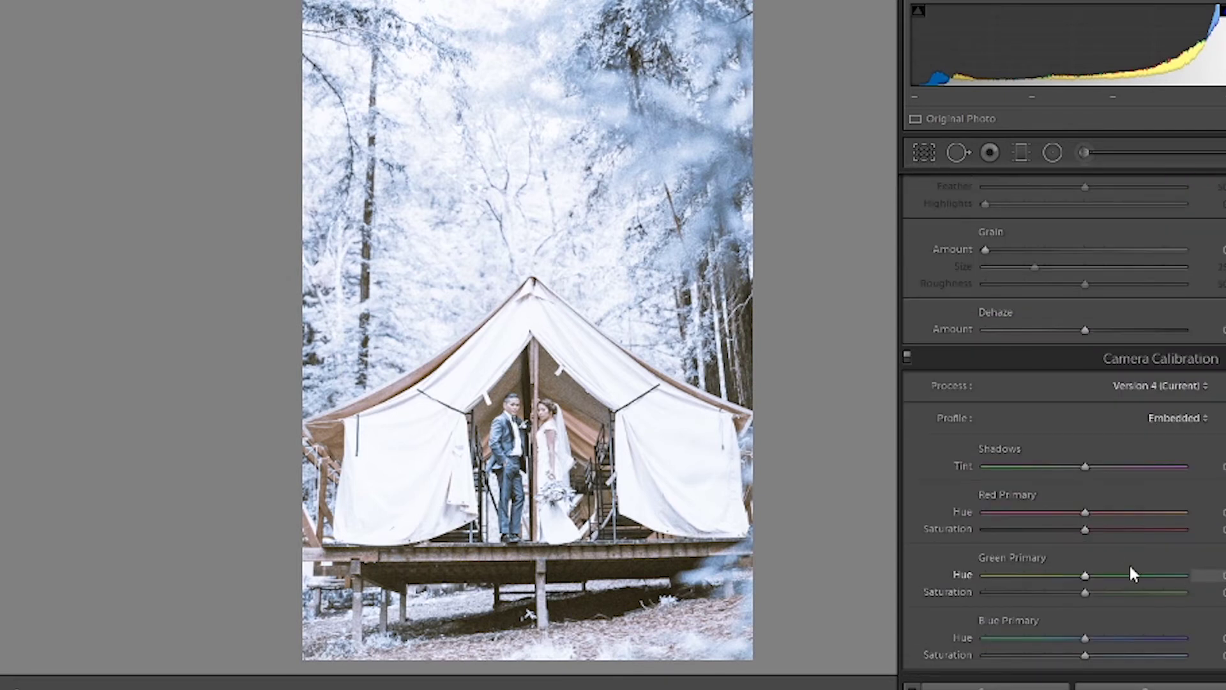
left_click_drag(1079, 515, 1132, 517)
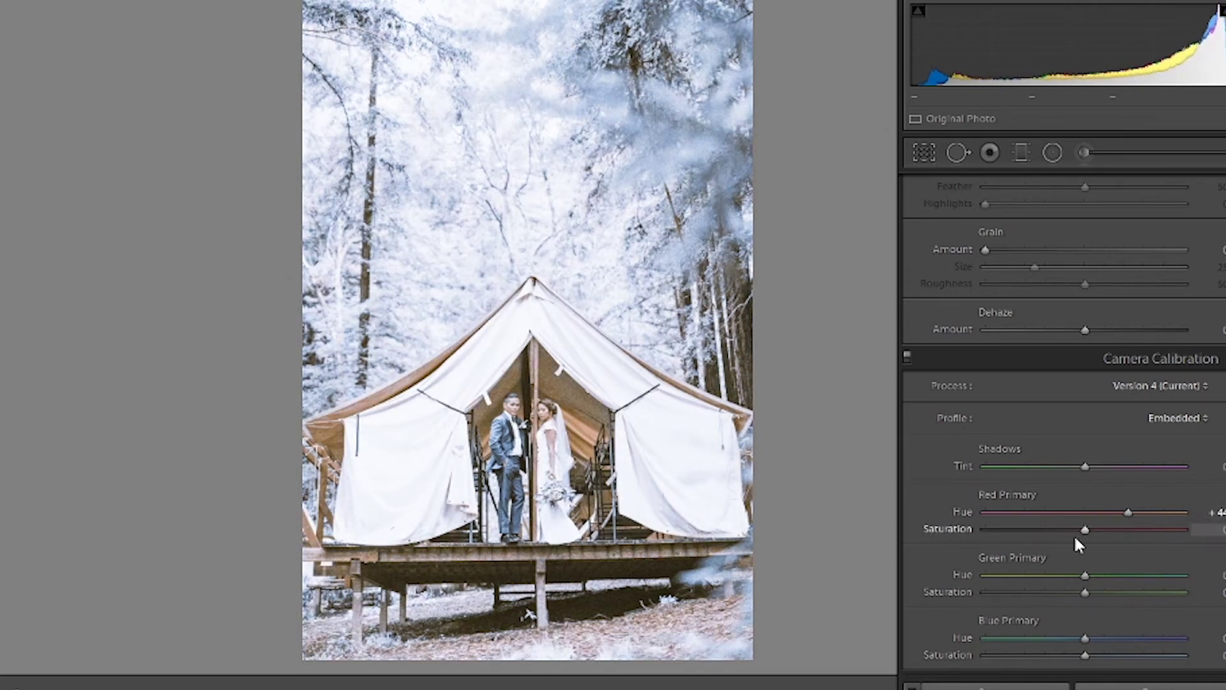
mouse_move(1086, 529)
left_mouse_down()
mouse_move(1136, 535)
mouse_move(1085, 545)
left_mouse_up()
left_click_drag(1084, 638, 1103, 654)
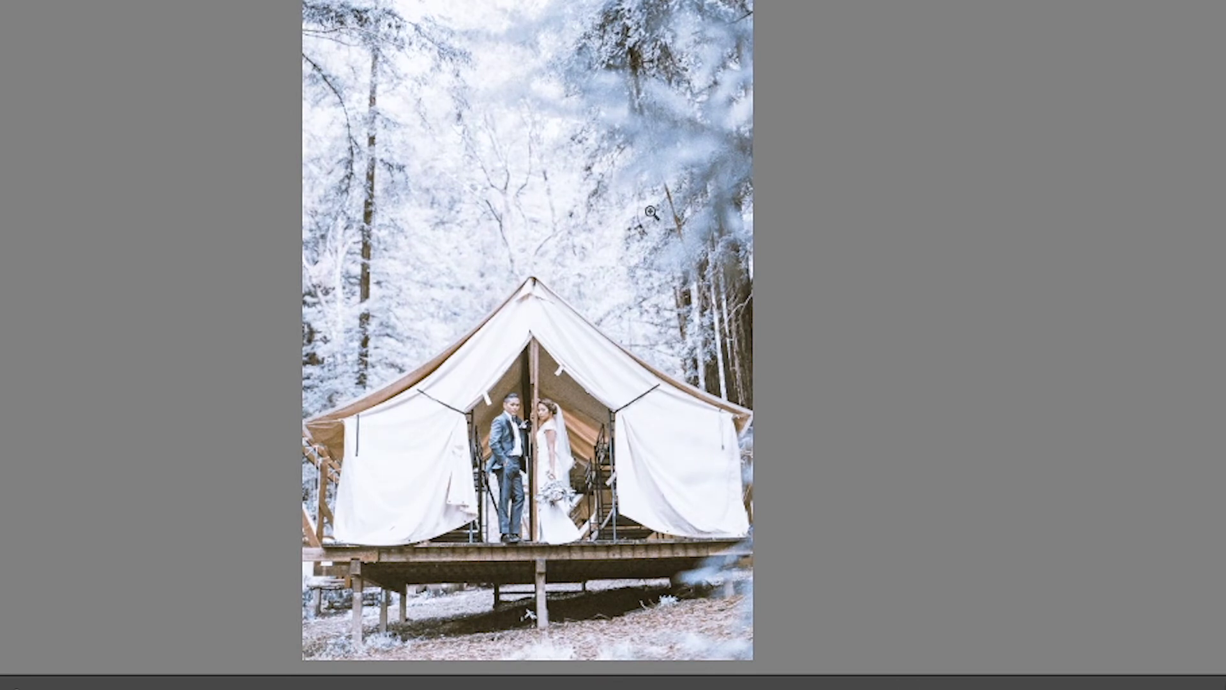
- Refine the basic tone by setting Exposure to −0.07 and Contrast to −14, and raise Shadows slightly
scroll(1131, 285, "up", 15)
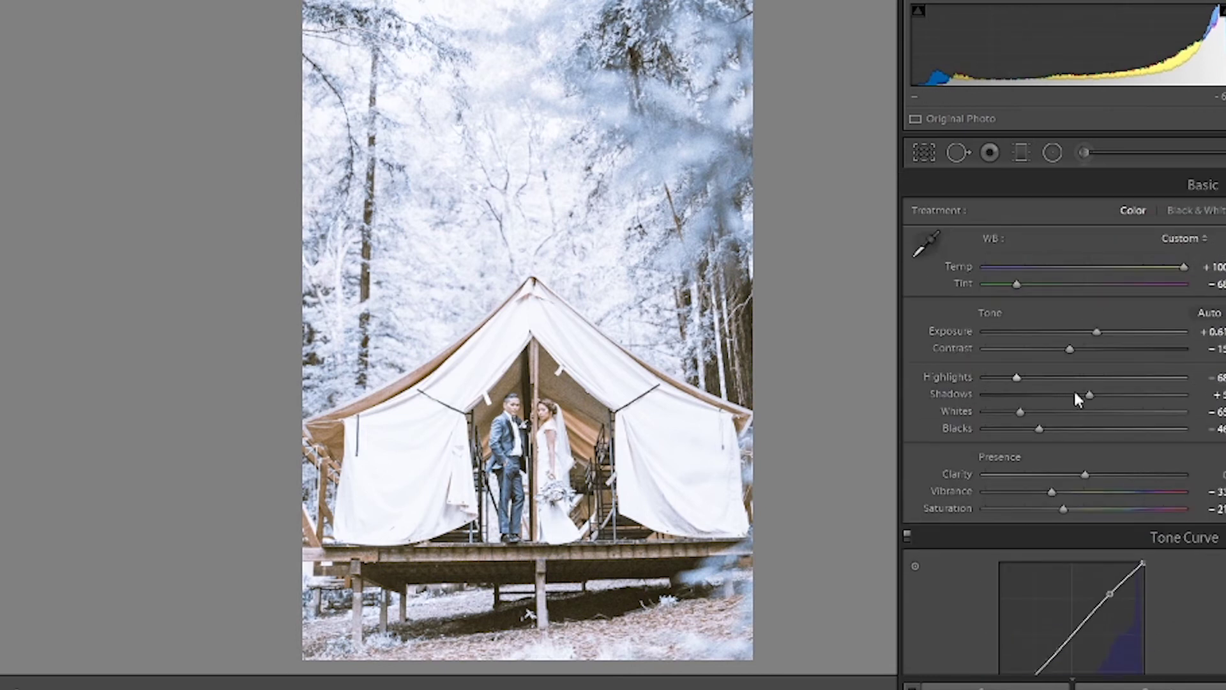
mouse_move(1071, 348)
left_mouse_down()
mouse_move(1127, 355)
mouse_move(1072, 356)
mouse_move(1094, 332)
mouse_move(1082, 330)
left_mouse_up()
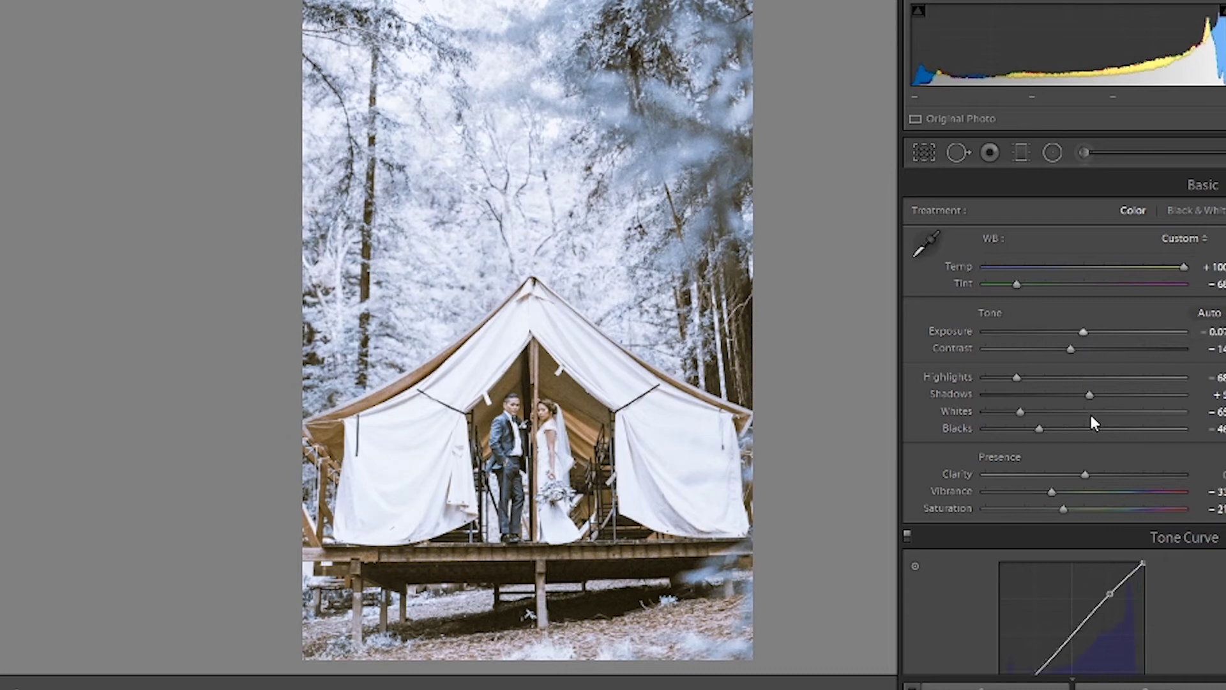
left_click_drag(1089, 392, 1095, 393)
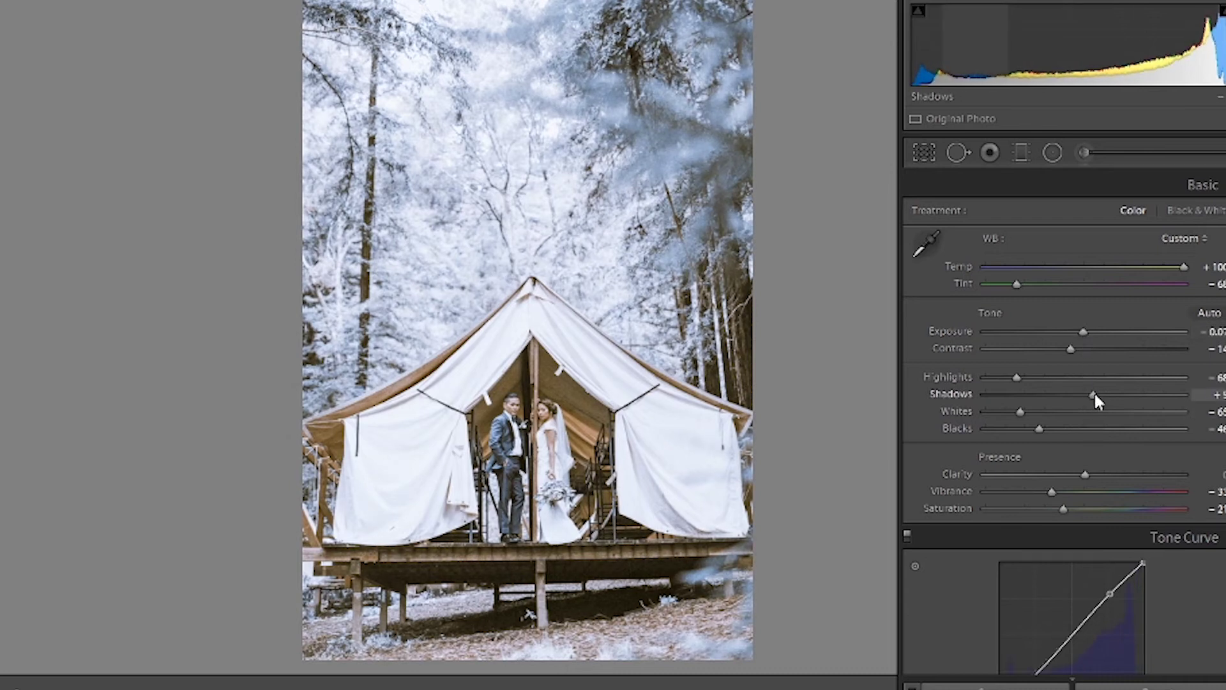
- Fine-tune the RGB tone curve by adding a midtone point, adjusting the shadow point and raising the upper part of the curve
scroll(1086, 415, "down", 5)
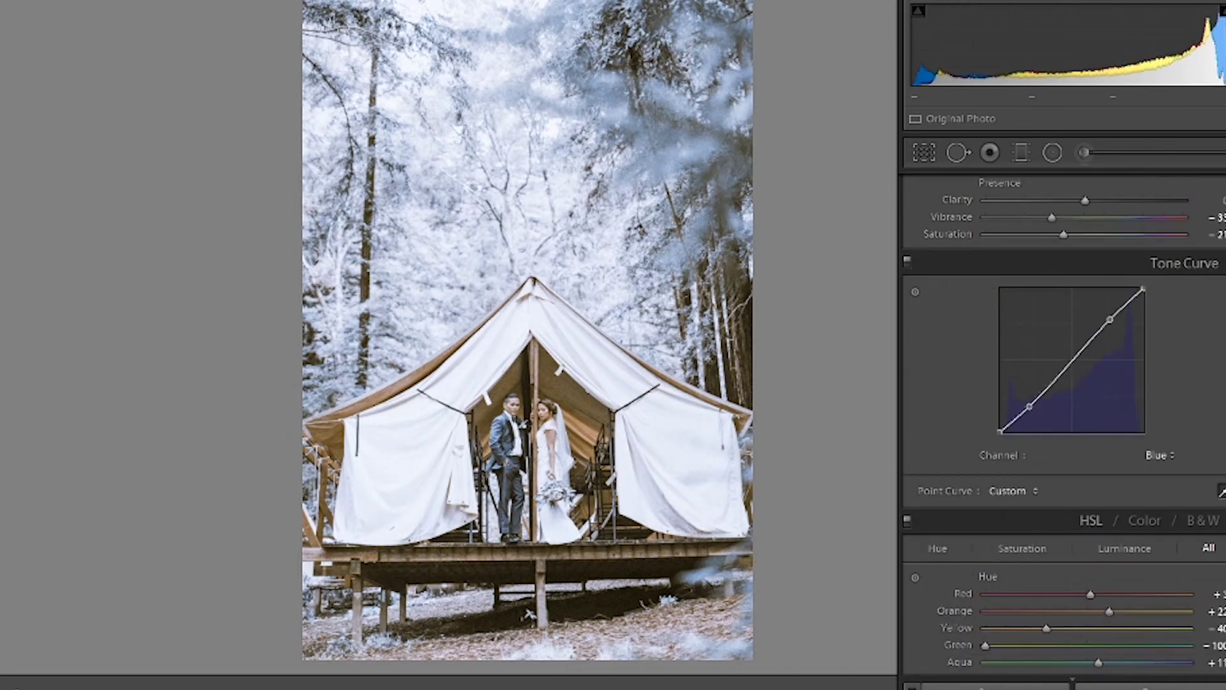
left_click(1145, 458)
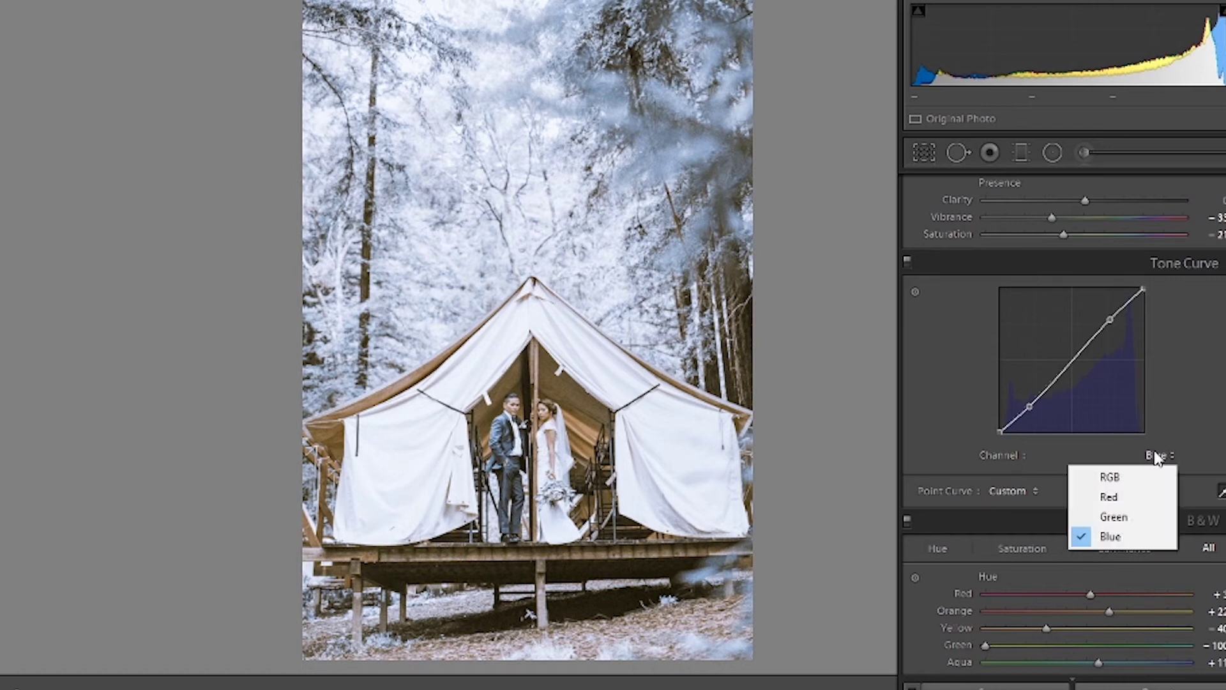
left_click(1123, 475)
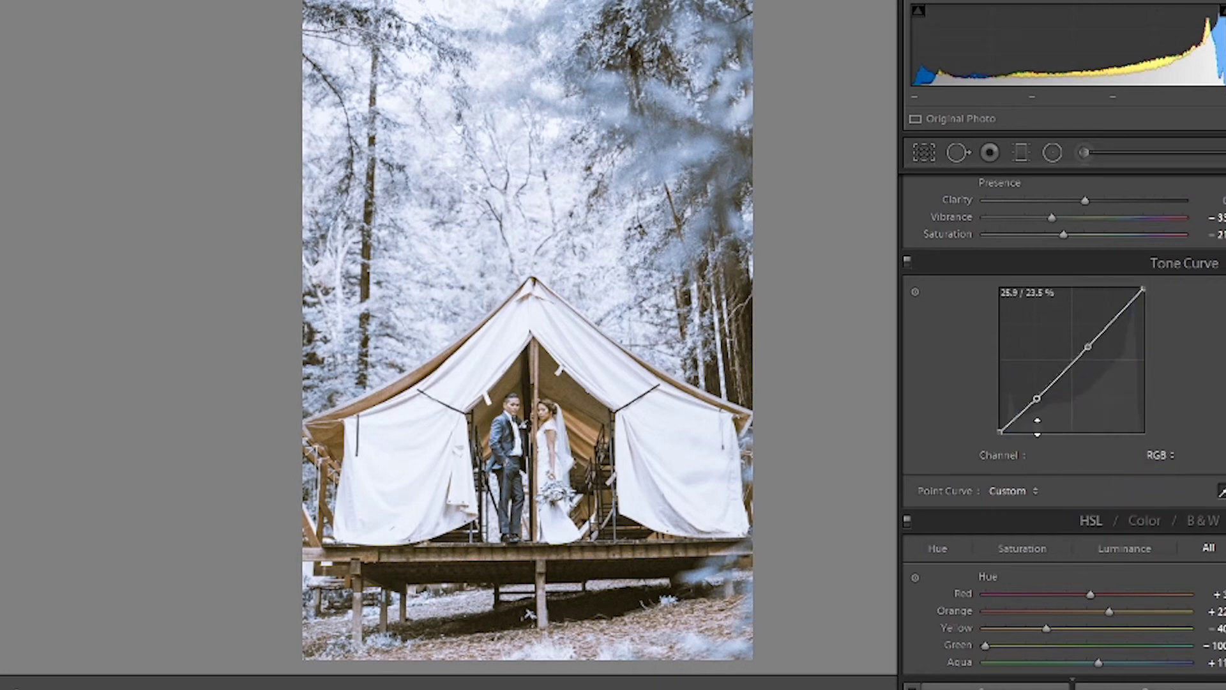
left_click(1073, 363)
left_click_drag(1040, 400, 1037, 397)
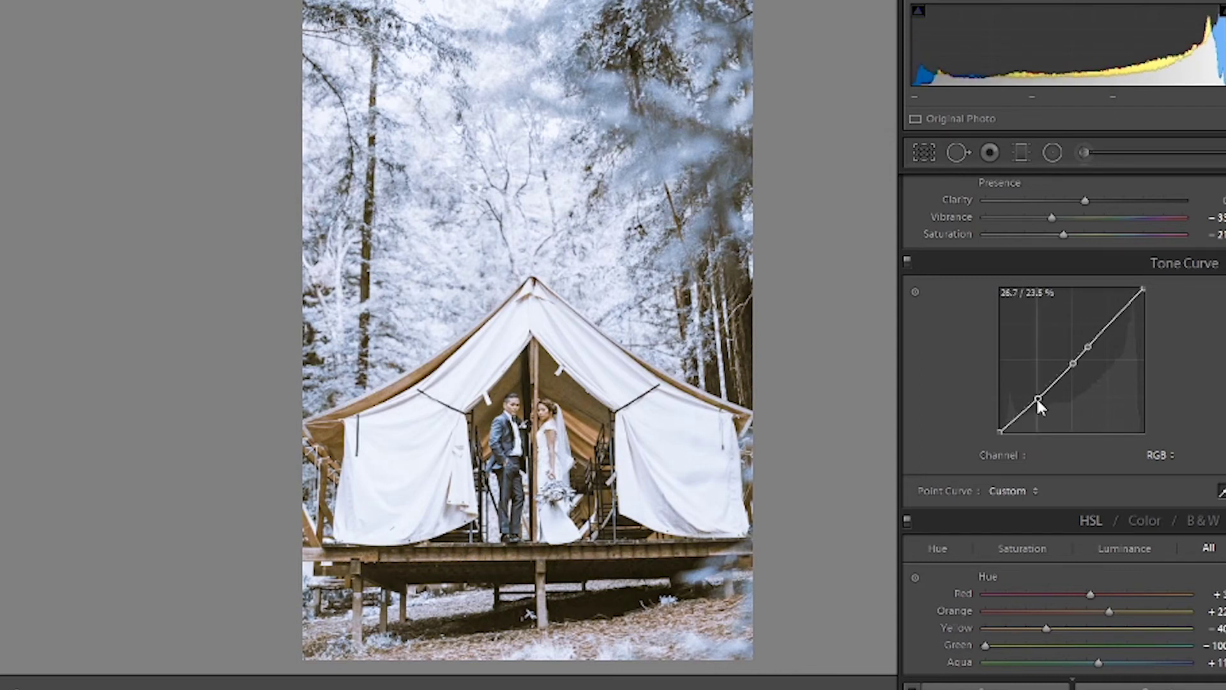
left_click_drag(1095, 352, 1105, 331)
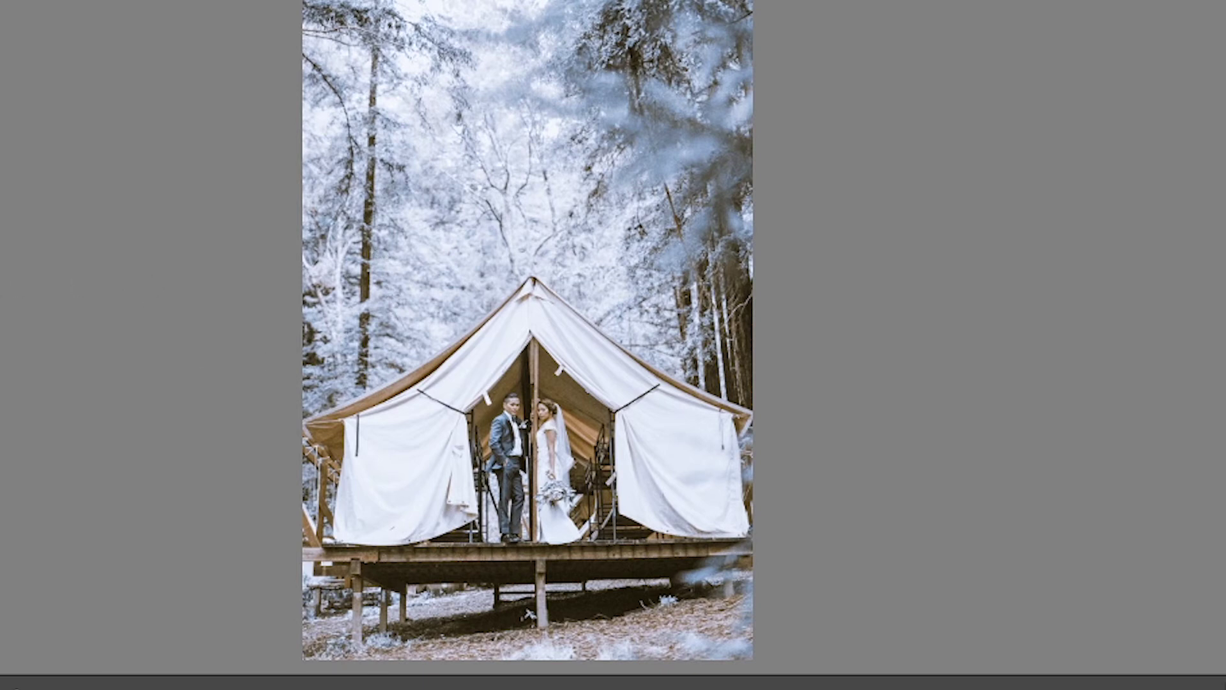
- Copy the finished develop settings and apply them to the photo of the couple wrapped in a plaid blanket by the waterfall
key("ctrl+shift+c")
left_click(1036, 567)
key("Right")
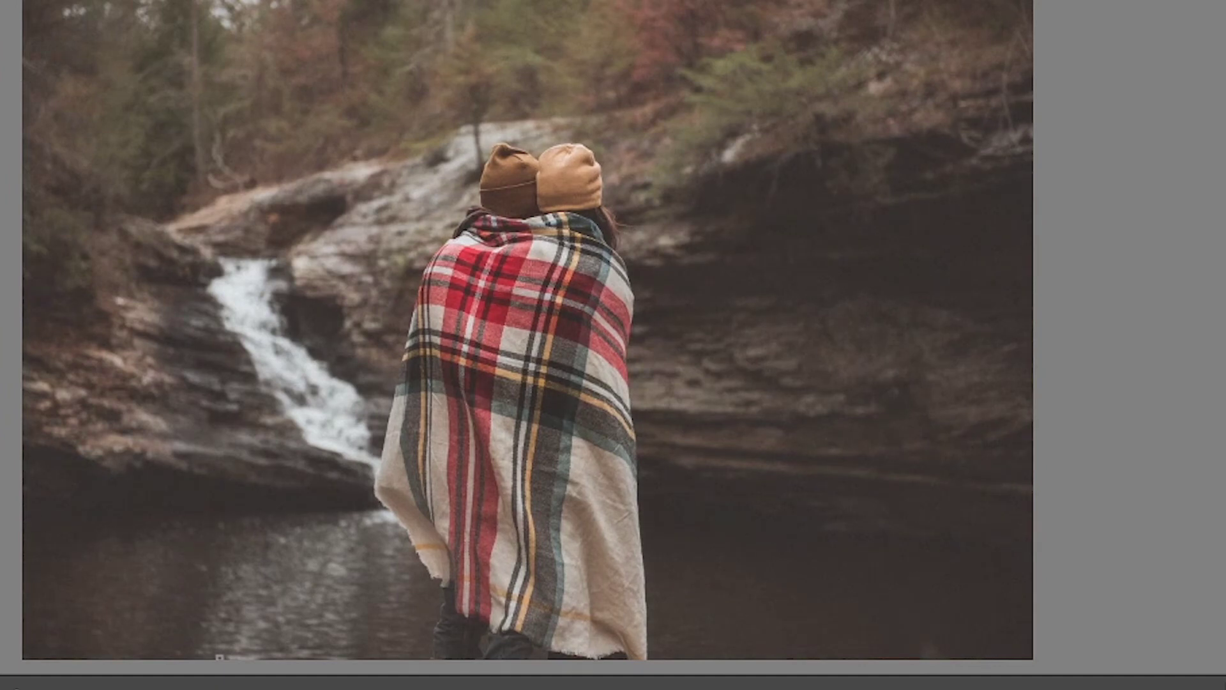
key("backslash")
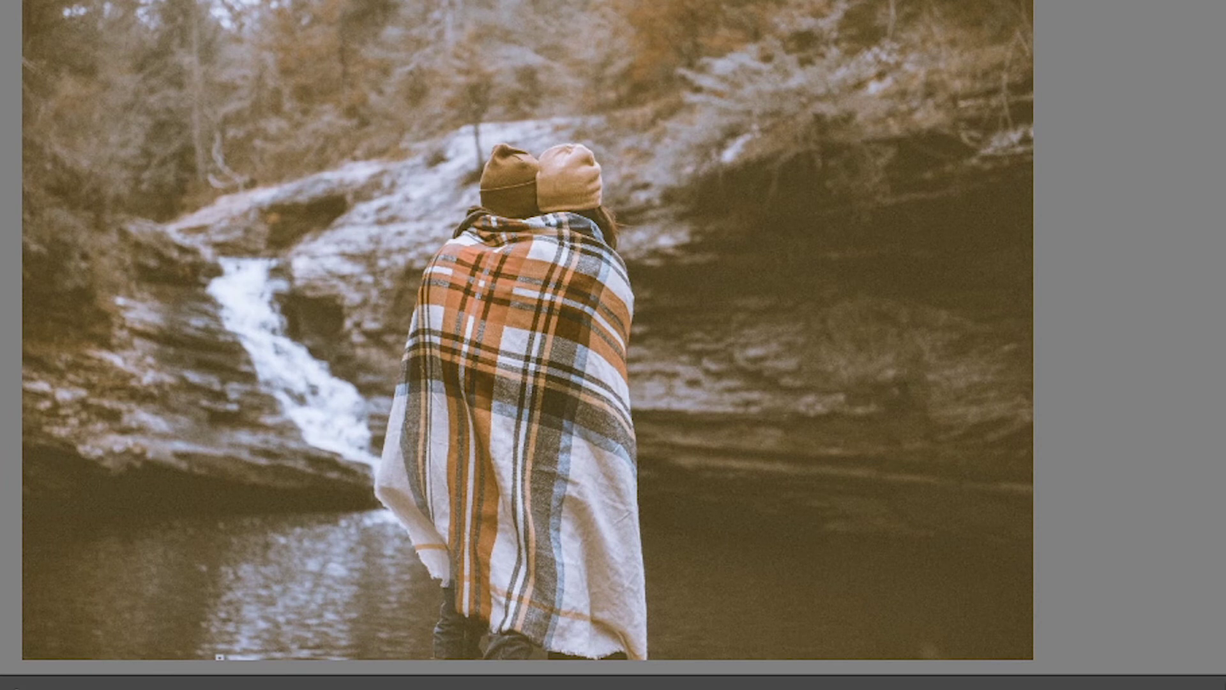